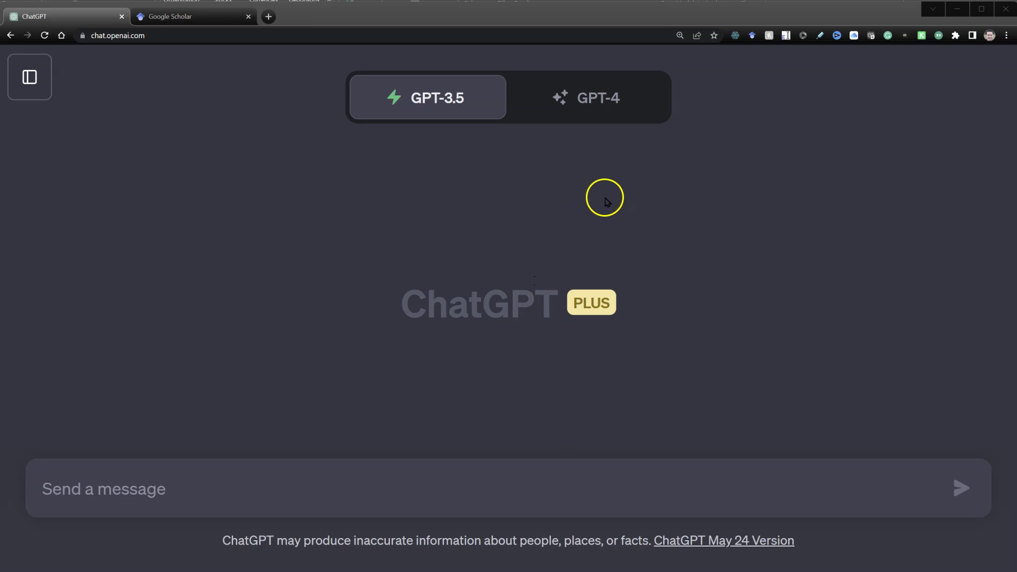
# Step: Switch the ChatGPT conversation to the GPT-4 model
pyautogui.moveTo(586, 95)
pyautogui.moveTo(484, 102)
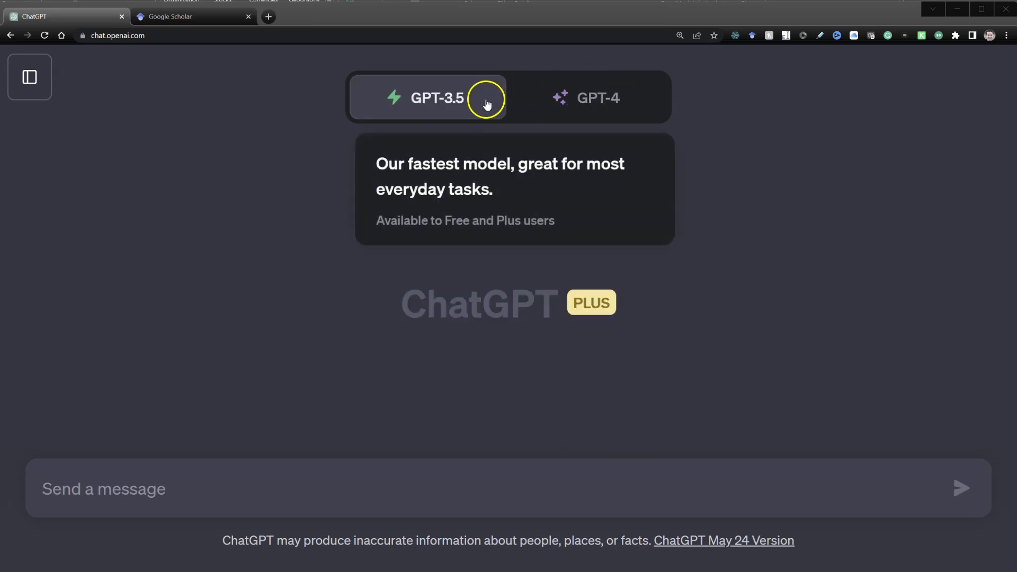
pyautogui.click(591, 101)
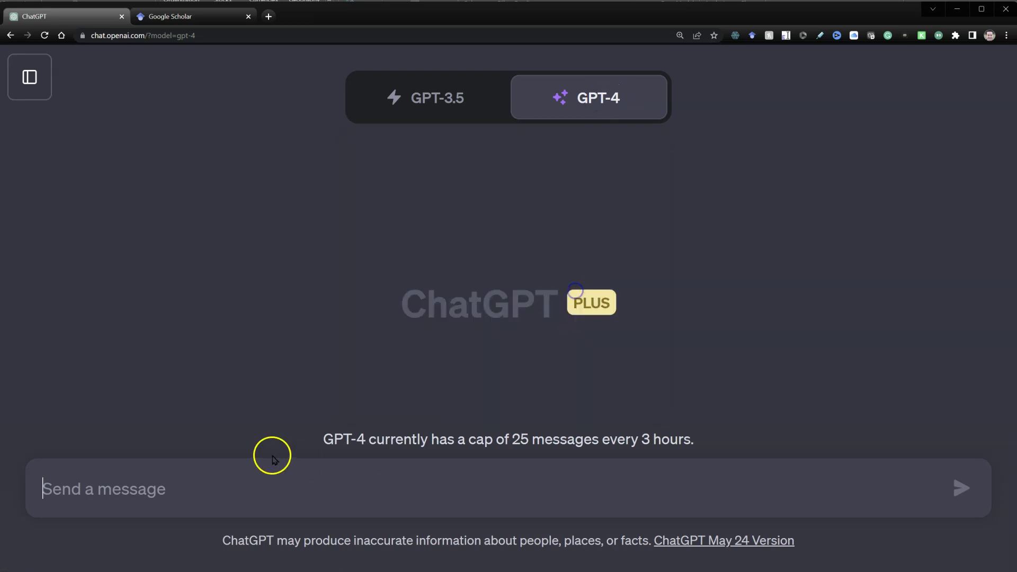
# Step: Ask GPT-4 for published studies that propose and validate computer self-efficacy measures
pyautogui.click(217, 494)
pyautogui.write('Can you suggest some published scienti')
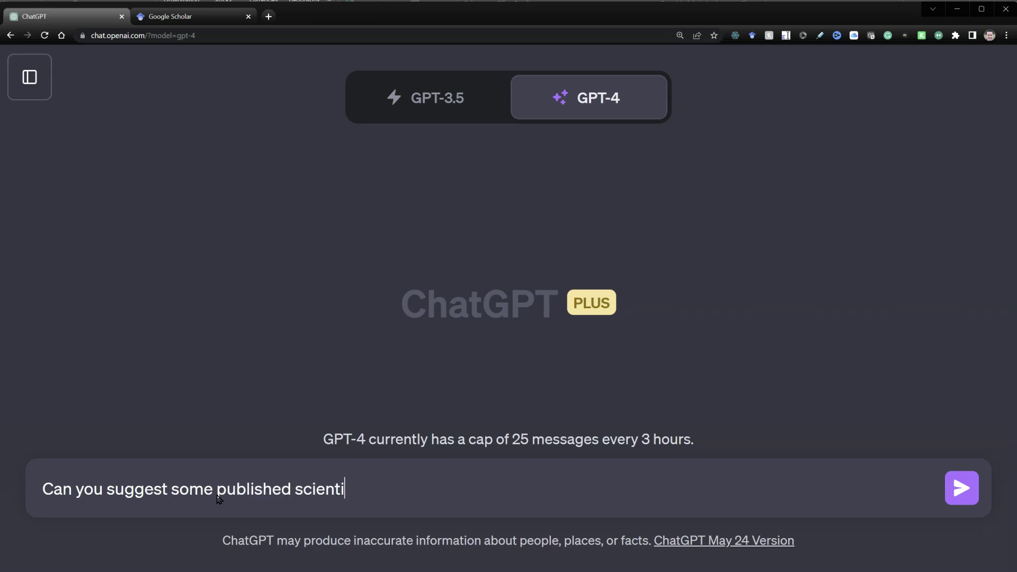
pyautogui.write('fic literature ')
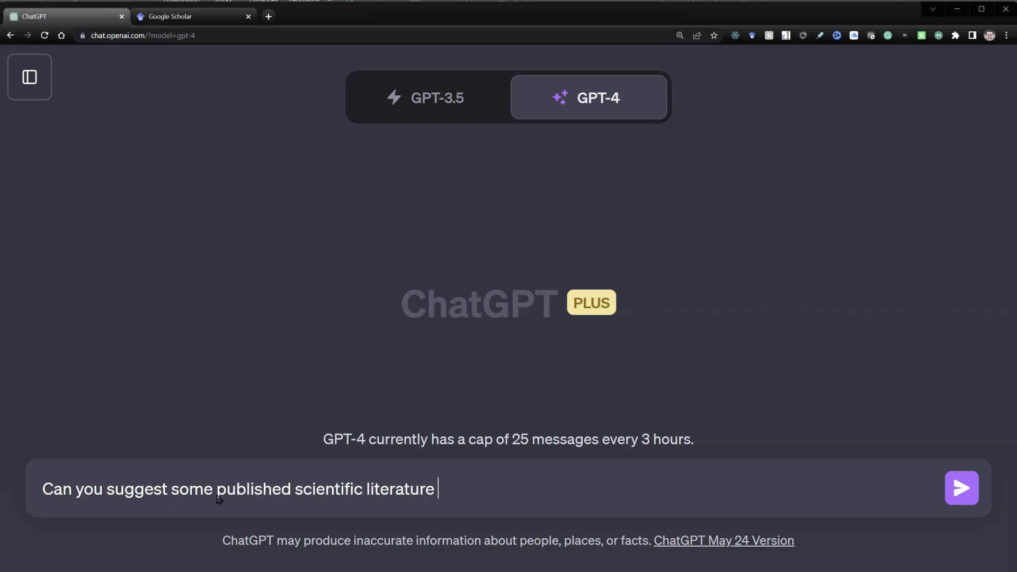
pyautogui.write('that proposes')
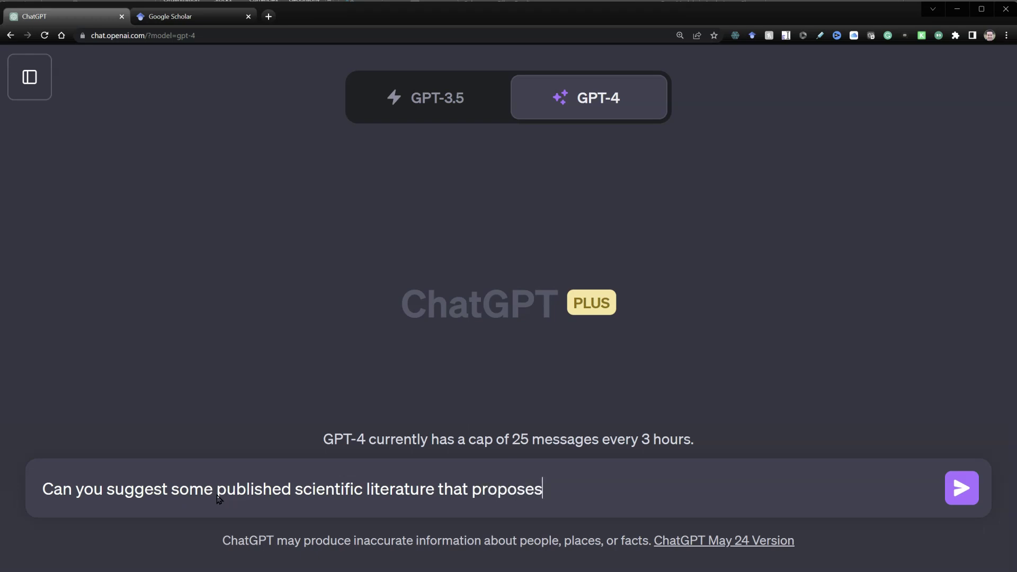
pyautogui.write(' and validates measu')
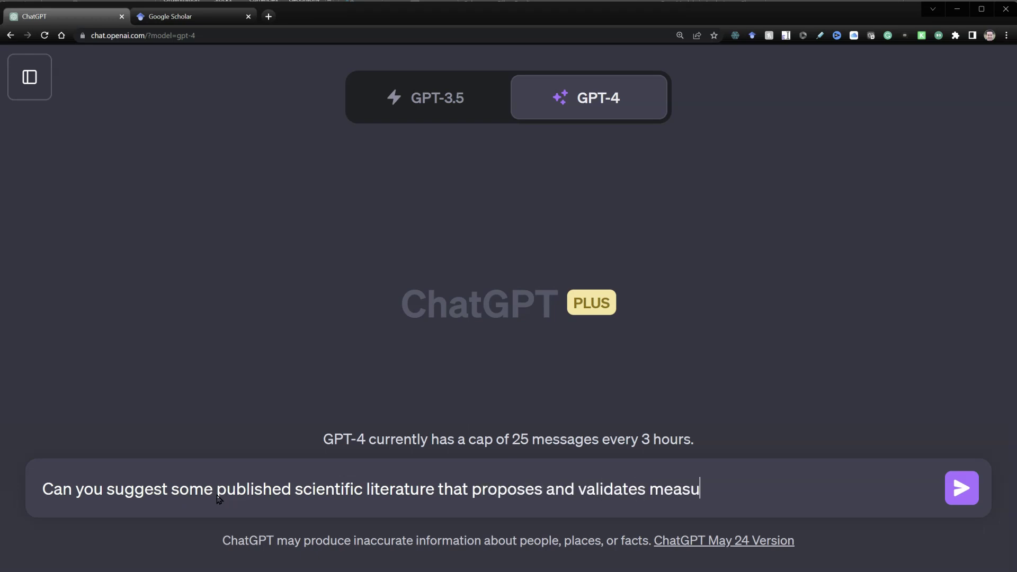
pyautogui.write('res for the co')
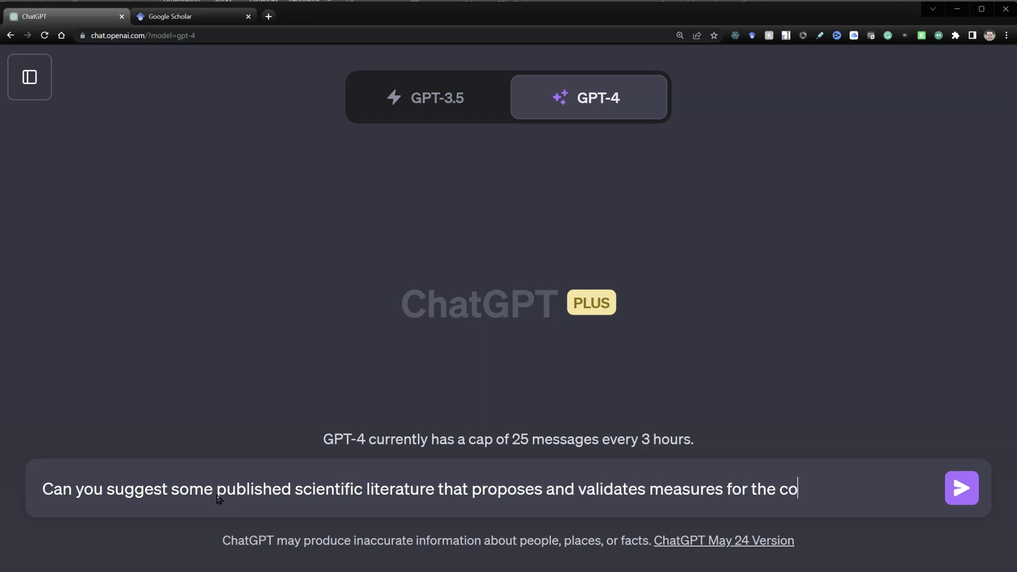
pyautogui.write('nstruct "computer ')
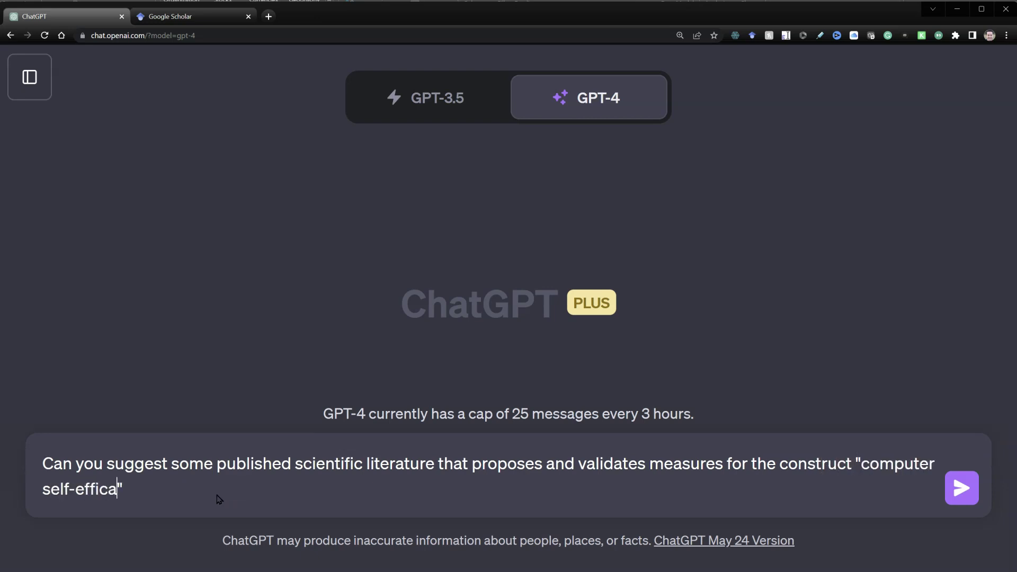
pyautogui.write('self-efficacy"? Please only include real pub')
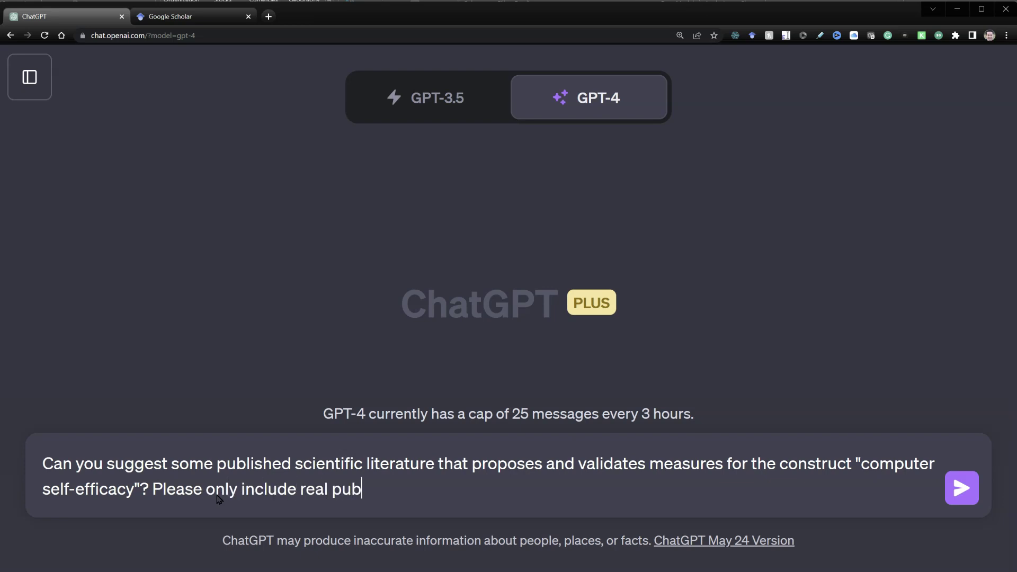
pyautogui.write('lished studes')
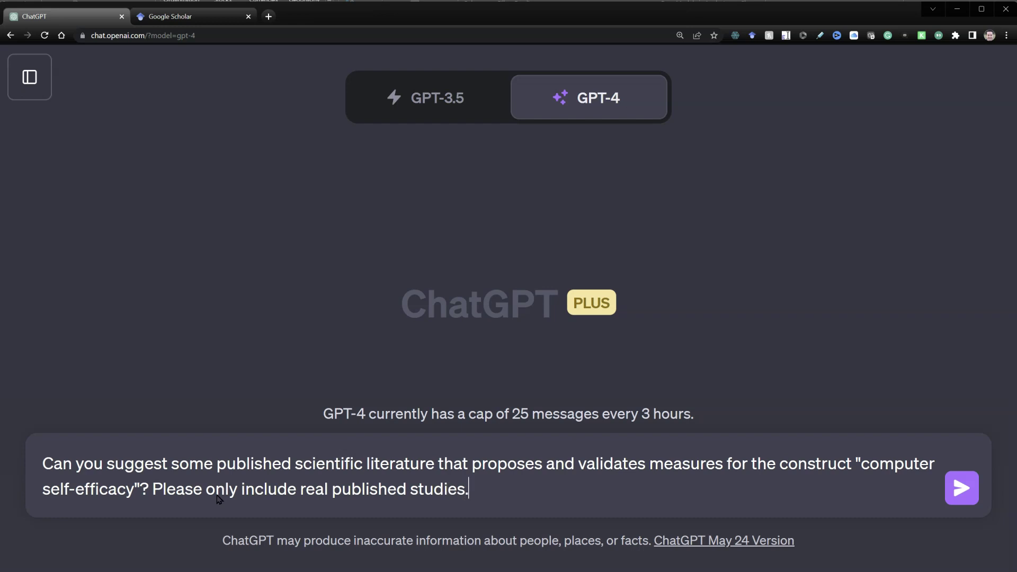
pyautogui.press('Return')
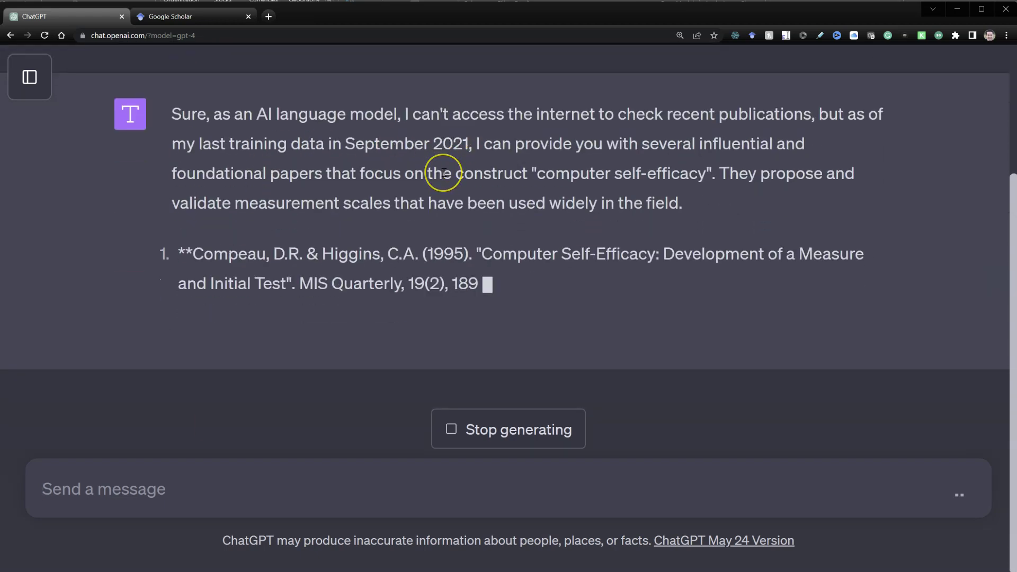
# Step: Select the full title of the first listed computer self-efficacy paper
pyautogui.click(444, 172)
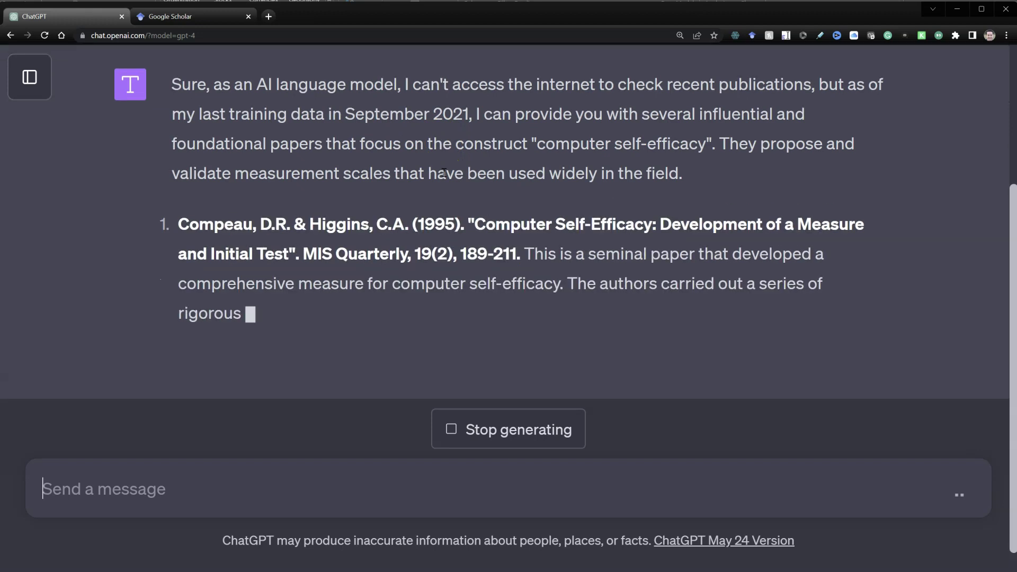
pyautogui.click(489, 158)
pyautogui.scroll(1, 489, 158)
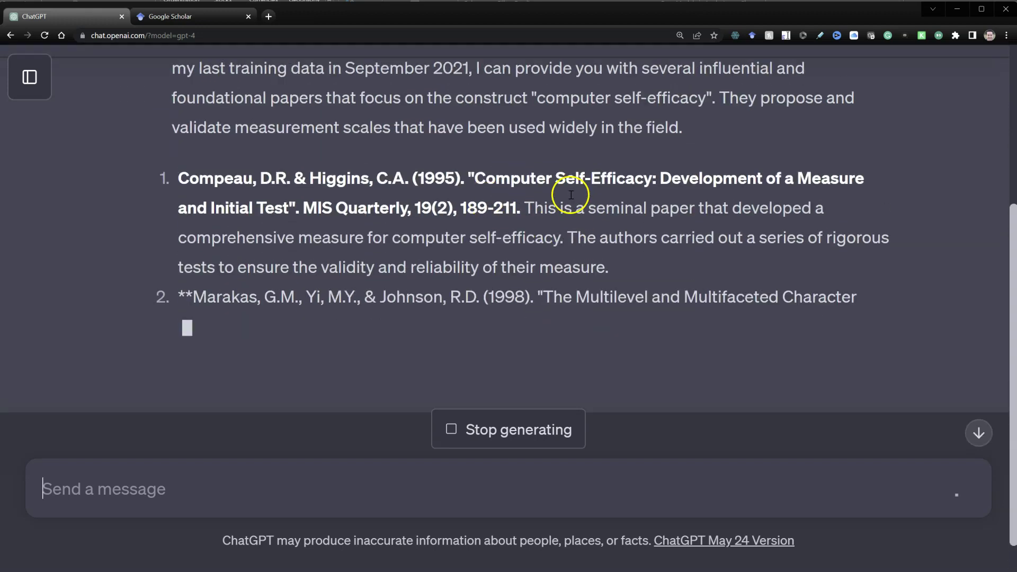
pyautogui.moveTo(490, 184); pyautogui.dragTo(657, 188)
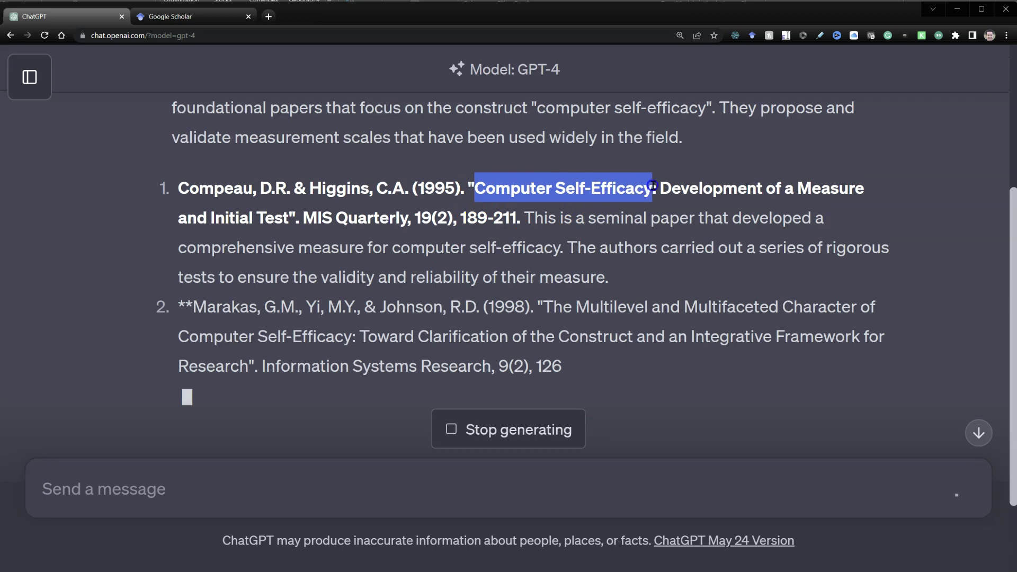
pyautogui.click(421, 201)
pyautogui.moveTo(421, 201); pyautogui.dragTo(288, 213)
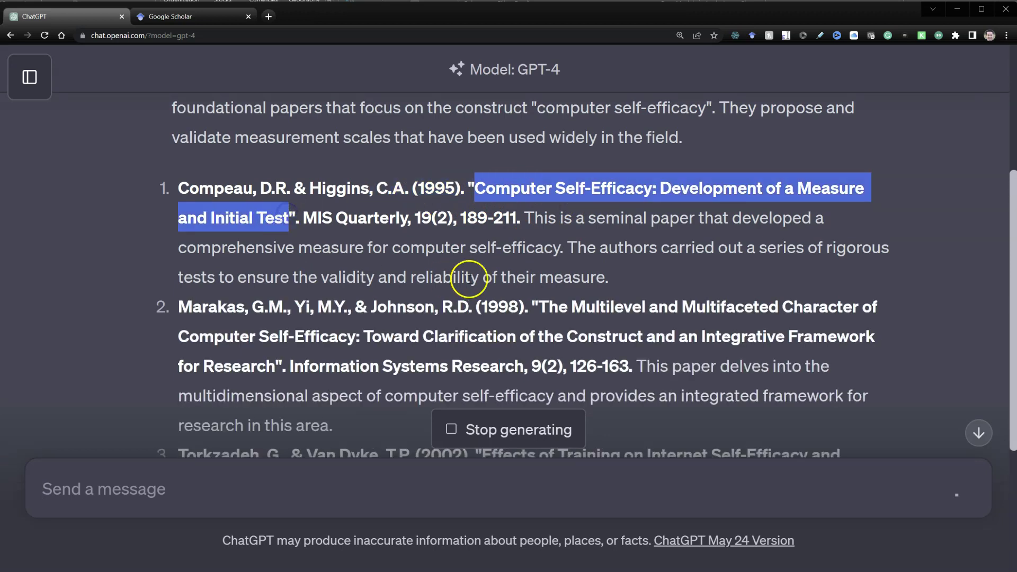
# Step: Scroll through the finished reply and select the fourth paper's full title
pyautogui.scroll(-3, 471, 286)
pyautogui.scroll(-2, 473, 289)
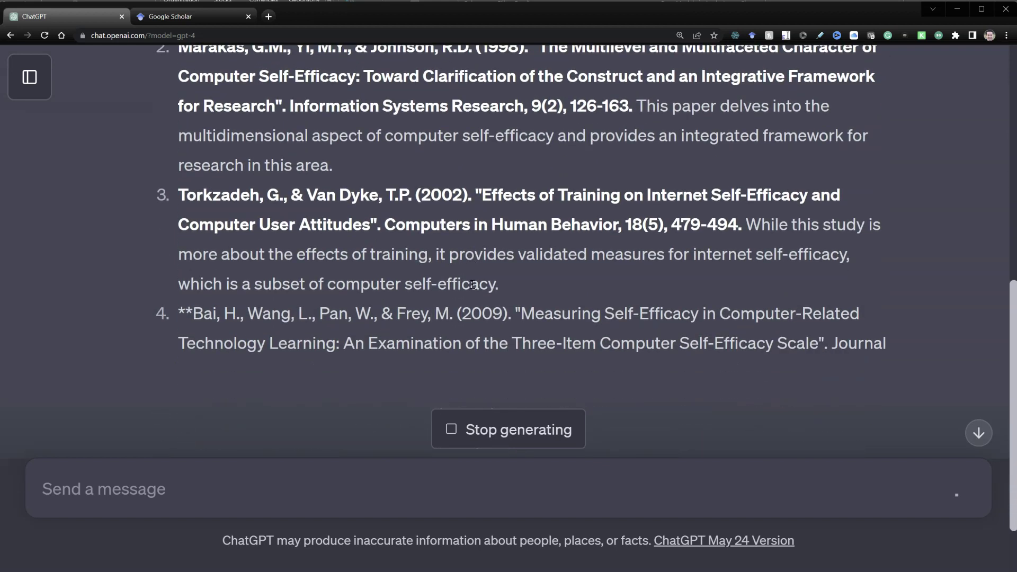
pyautogui.click(467, 268)
pyautogui.scroll(-1, 500, 265)
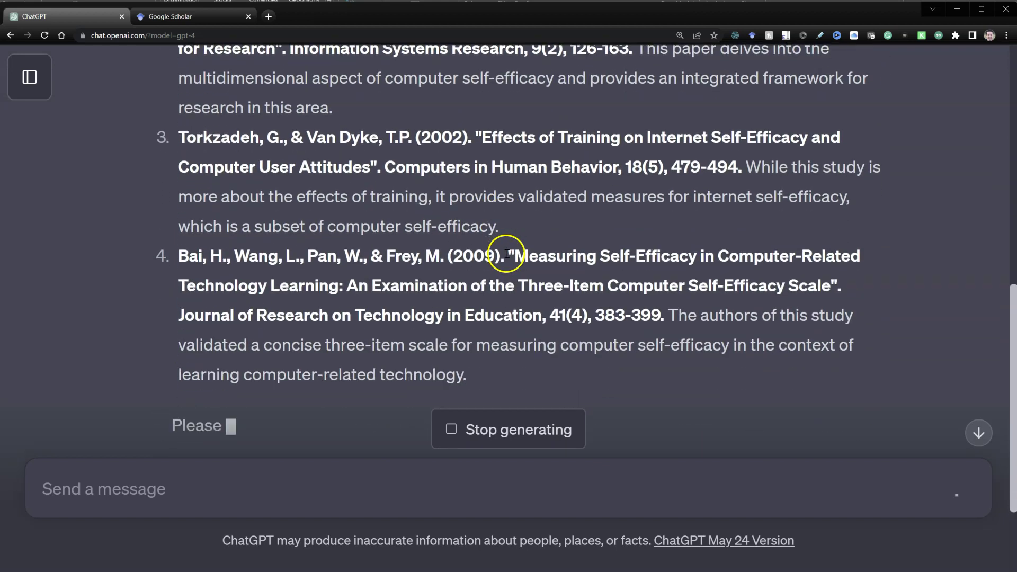
pyautogui.scroll(-1, 495, 249)
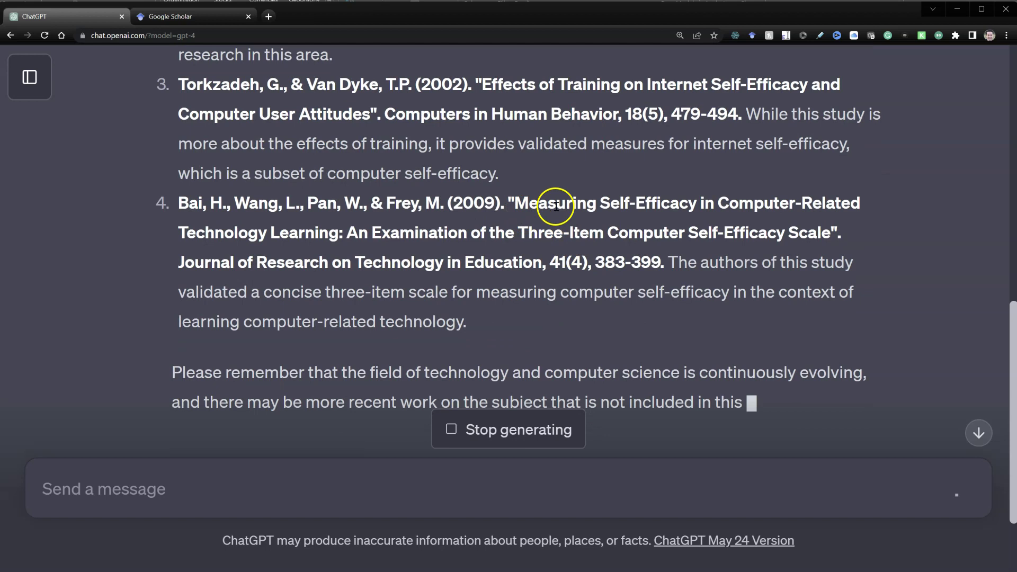
pyautogui.click(516, 200)
pyautogui.moveTo(516, 200); pyautogui.dragTo(824, 229)
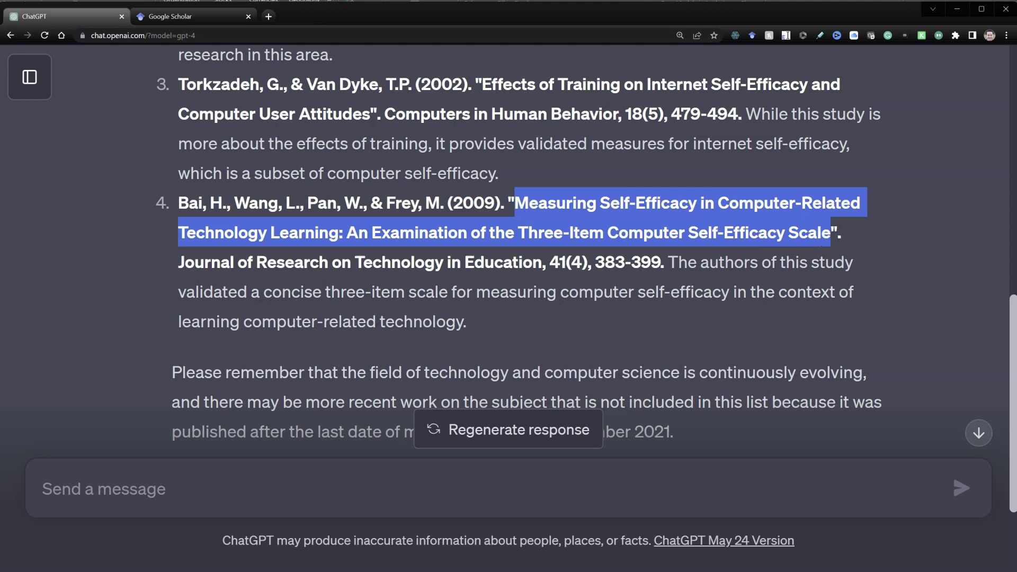
# Step: Search Google Scholar for paper 4's title, including a quoted exact-title search
pyautogui.click(202, 19)
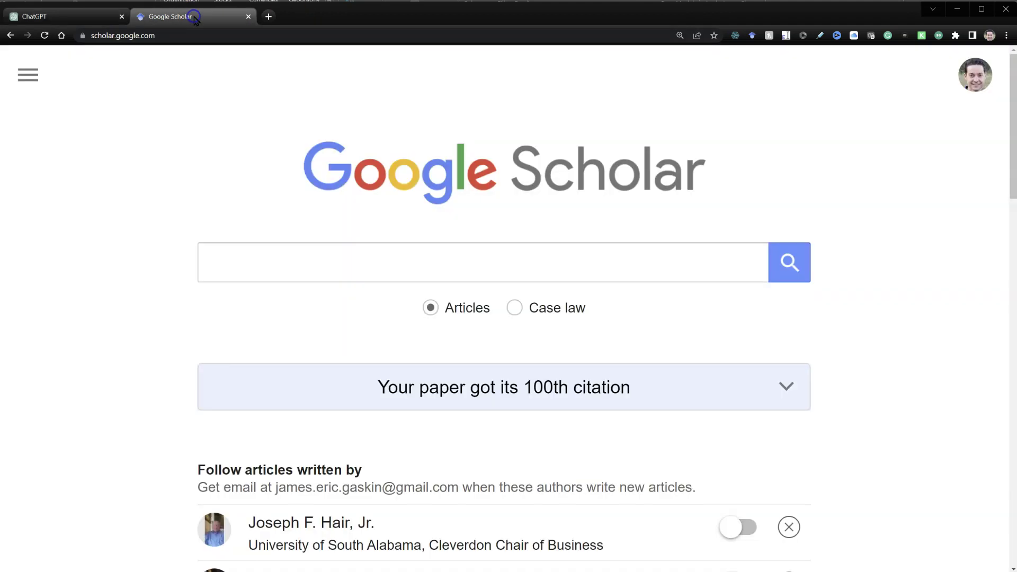
pyautogui.click(398, 256)
pyautogui.write('Measuring Self-Efficacy in Computer-Related Technology Learning: An Examination of the Three-Item Computer Self-Efficacy Scale')
pyautogui.press('Return')
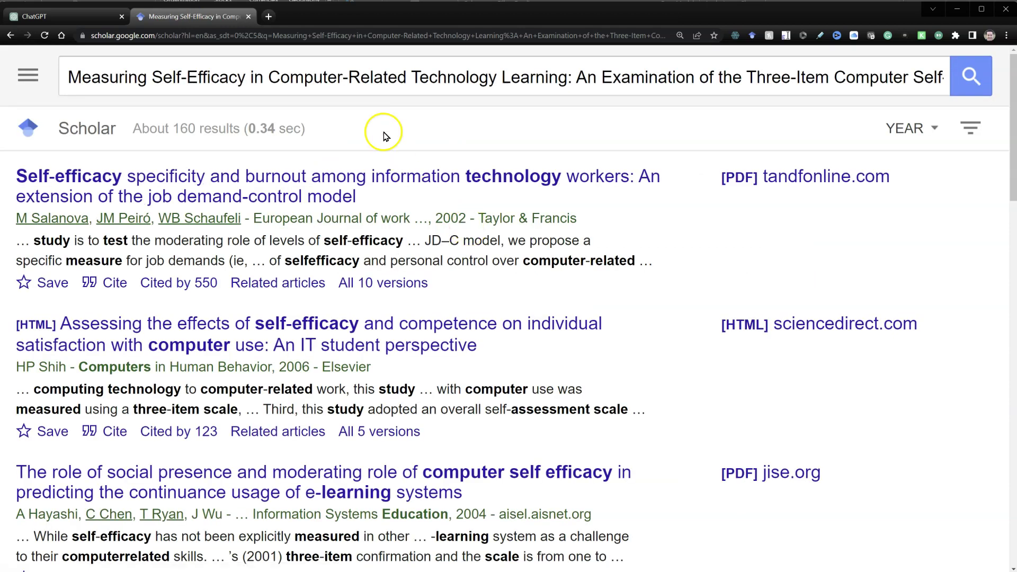
pyautogui.click(383, 81)
pyautogui.hotkey('ctrl', 'a')
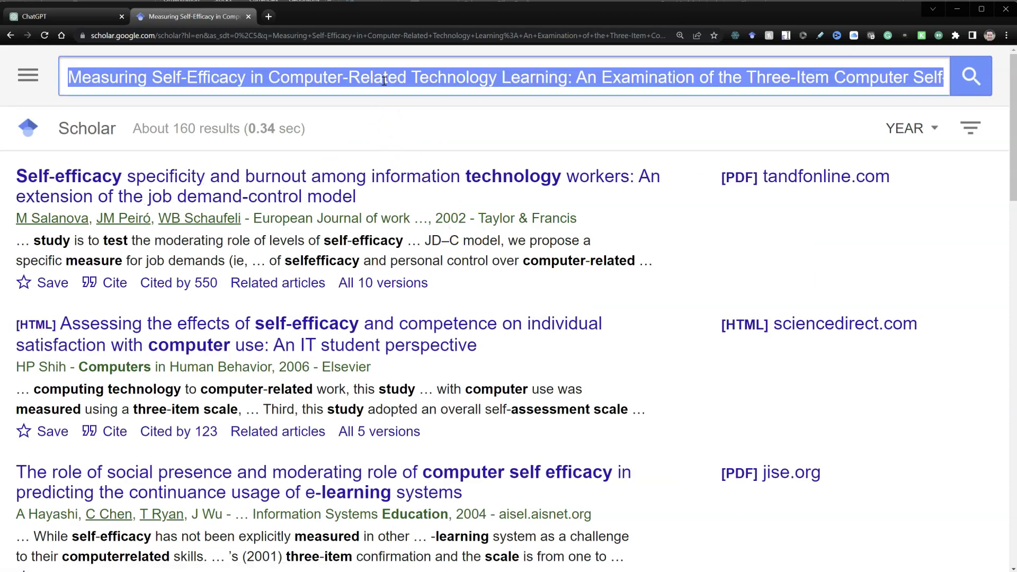
pyautogui.write('"Measuring Self-Efficacy in Computer-Related Technology Learning: An Examination of the Three-Item Computer Self-Efficacy Scale"')
pyautogui.press('Return')
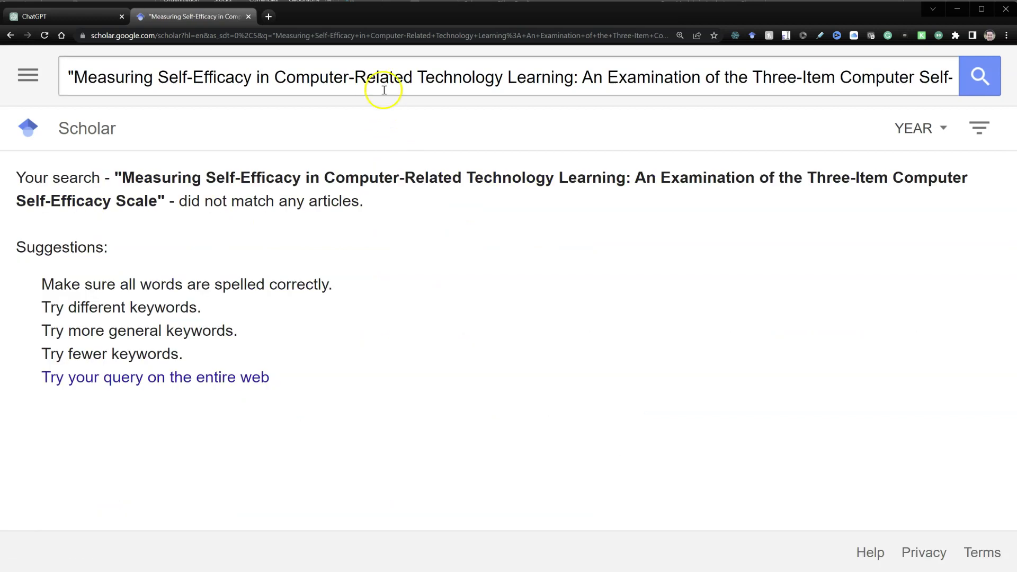
pyautogui.click(427, 81)
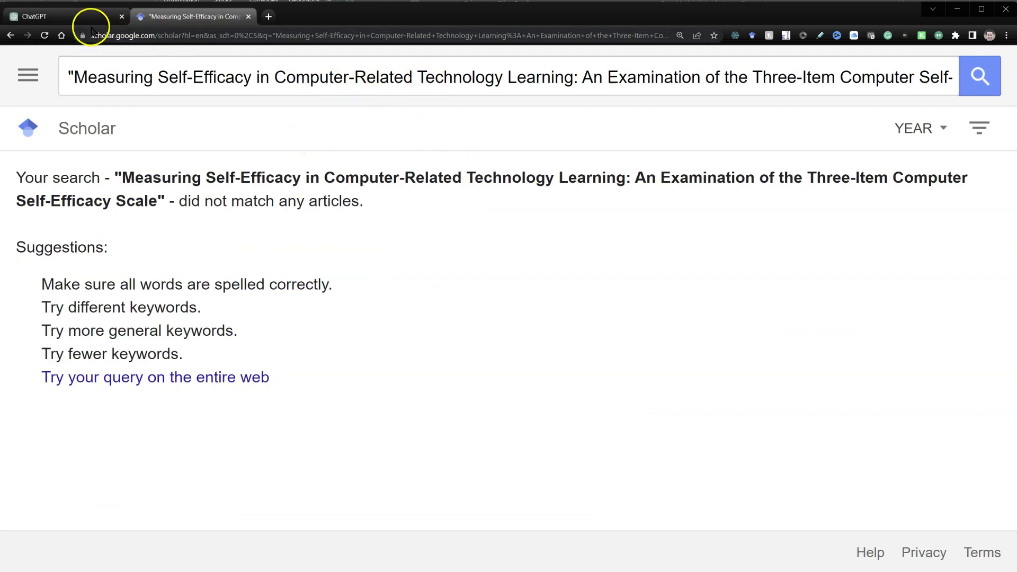
# Step: Copy the third paper's title from ChatGPT and search for it in Google Scholar
pyautogui.click(74, 17)
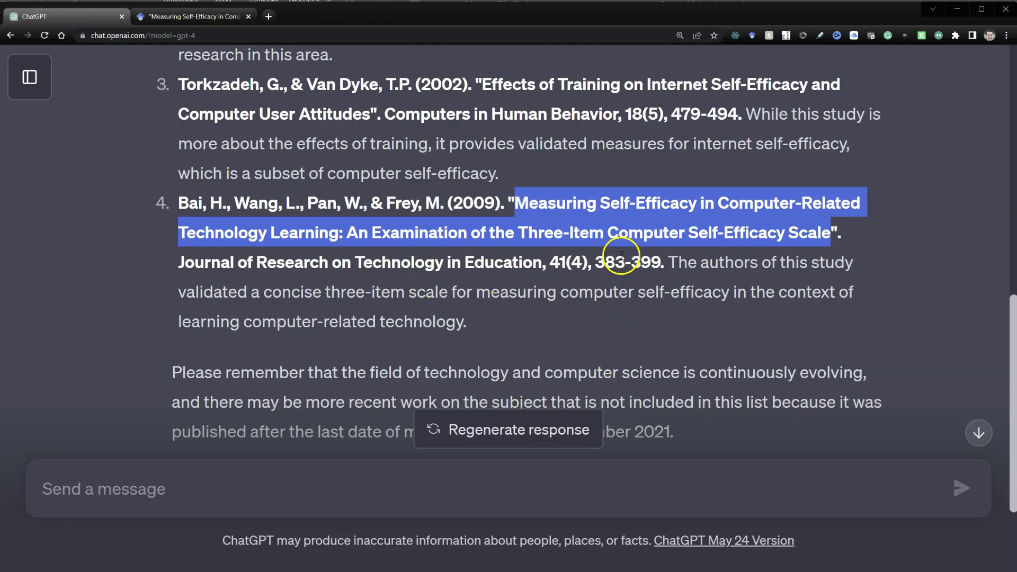
pyautogui.scroll(1, 612, 259)
pyautogui.click(481, 134)
pyautogui.moveTo(480, 133); pyautogui.dragTo(360, 163)
pyautogui.hotkey('ctrl', 'Tab')
pyautogui.write('Effects of Training on Internet Self-Efficacy and Computer User Attitudes')
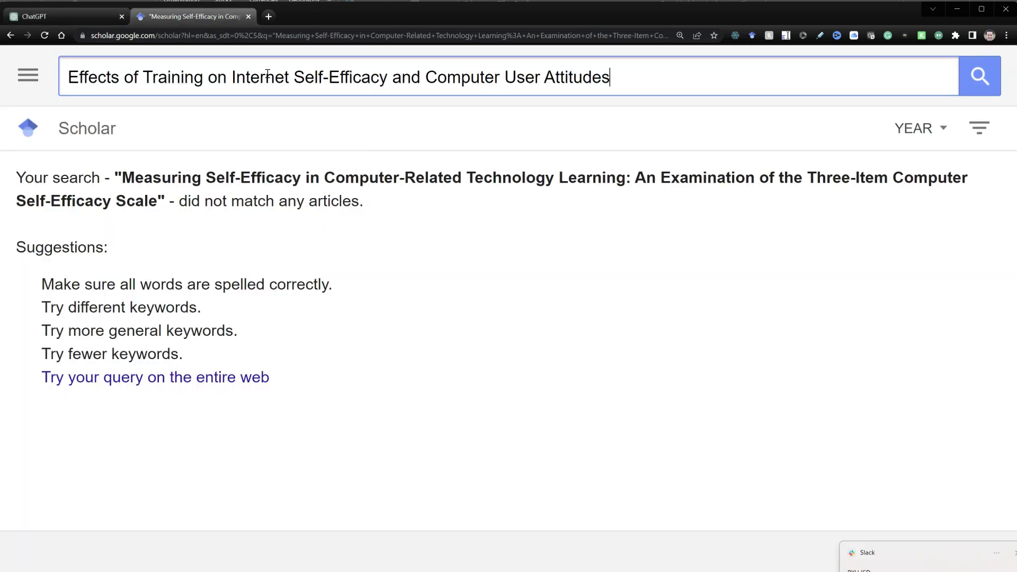
pyautogui.press('Return')
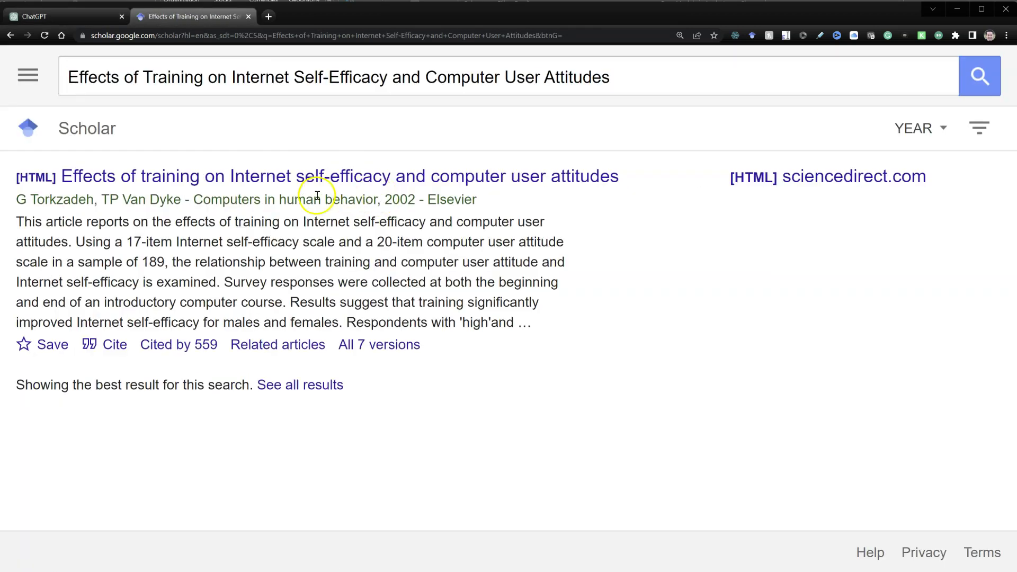
pyautogui.hotkey('ctrl', 'shift', 'Tab')
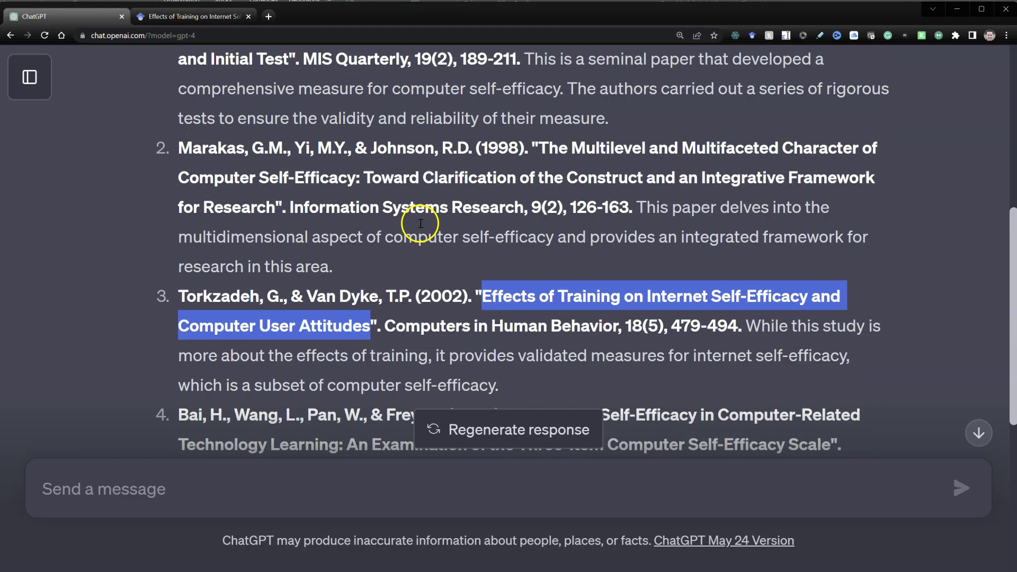
# Step: Replace the Scholar query with reference 2's title, the multilevel computer self-efficacy paper
pyautogui.moveTo(533, 144); pyautogui.dragTo(277, 195)
pyautogui.hotkey('ctrl', 'c')
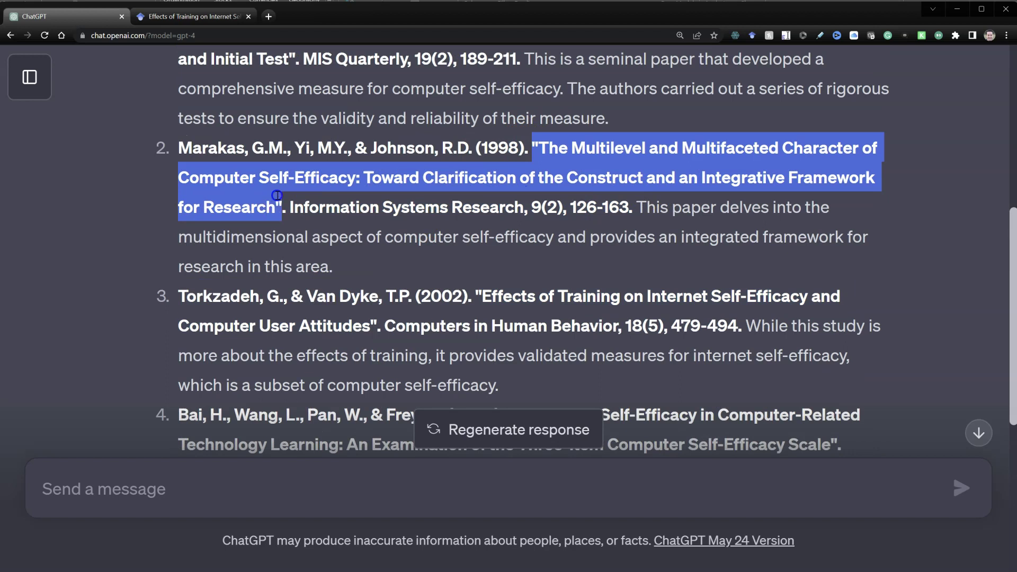
pyautogui.click(211, 15)
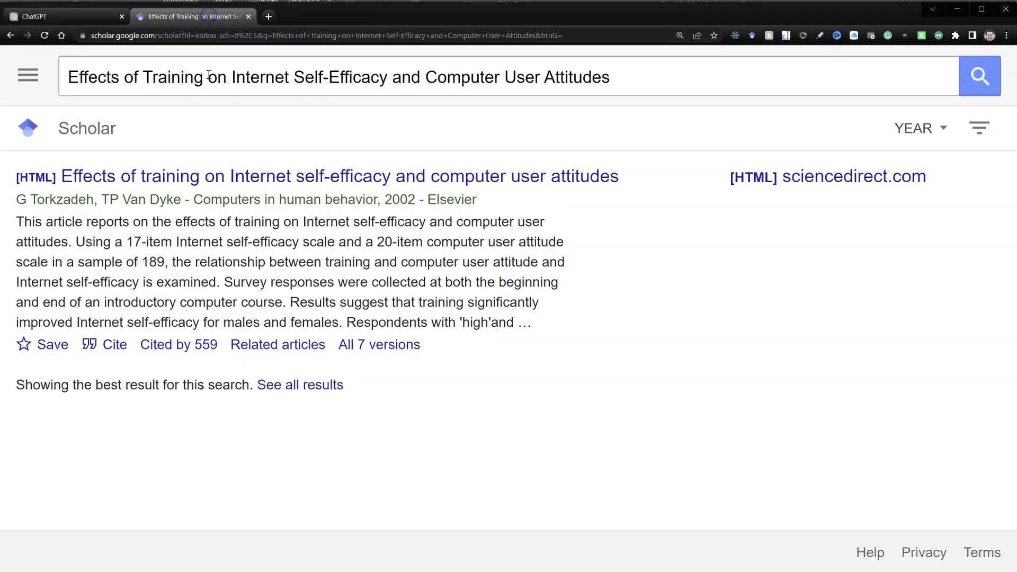
pyautogui.click(213, 82)
pyautogui.hotkey('ctrl', 'a')
pyautogui.hotkey('ctrl', 'v')
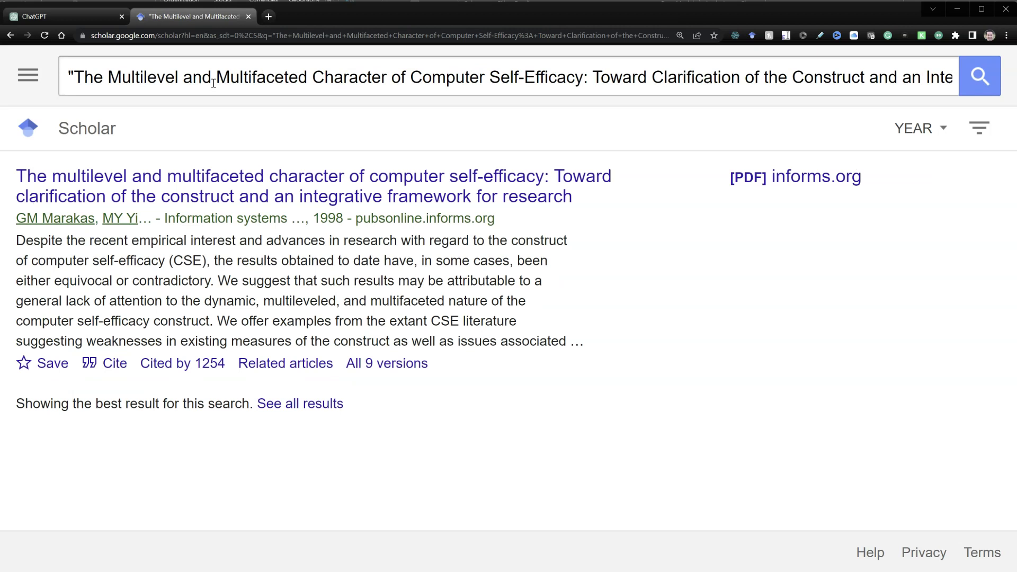
# Step: Back in ChatGPT, reread GPT-4's four-paper computer self-efficacy reference list
pyautogui.click(71, 18)
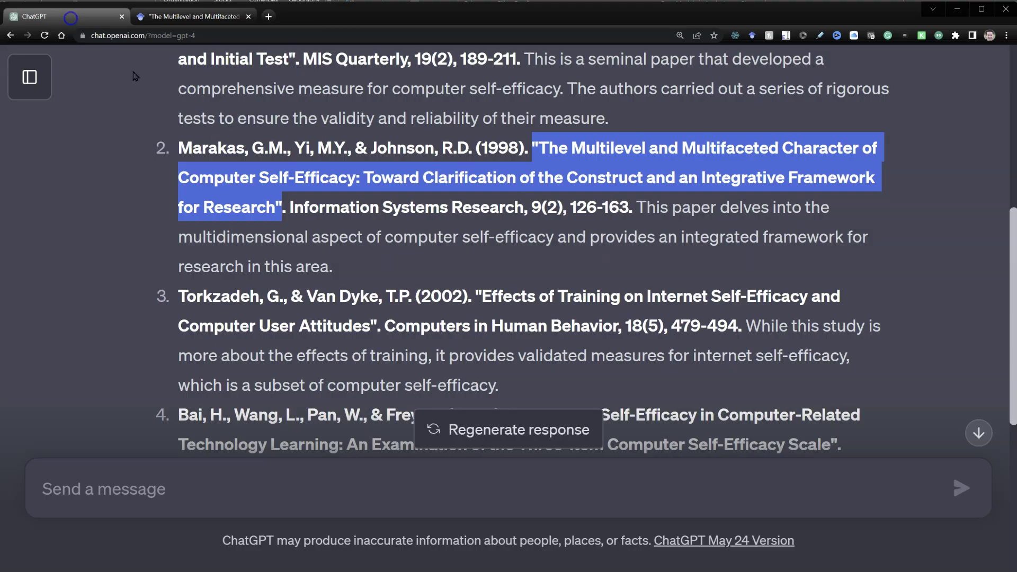
pyautogui.scroll(1, 531, 243)
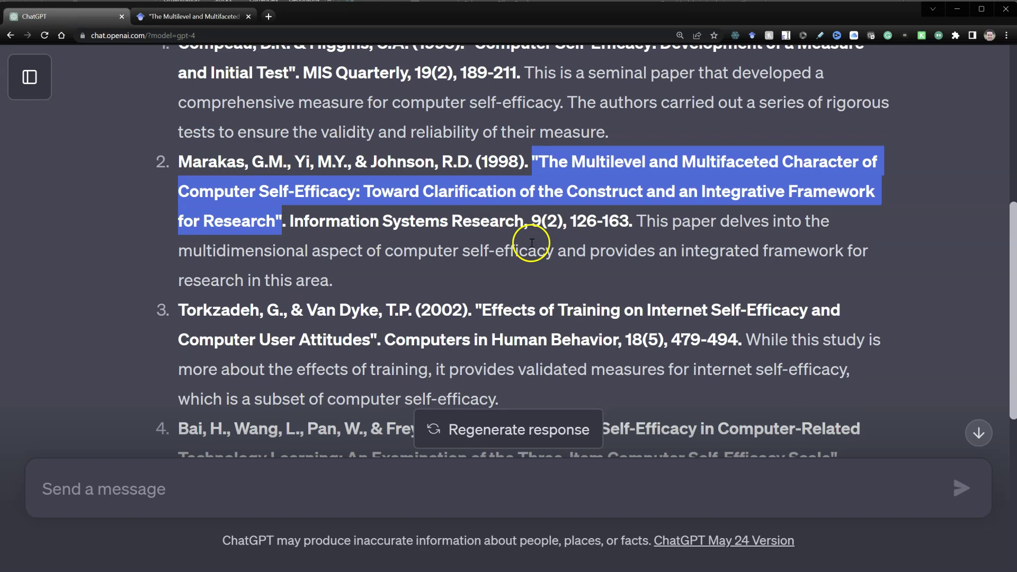
pyautogui.scroll(2, 531, 243)
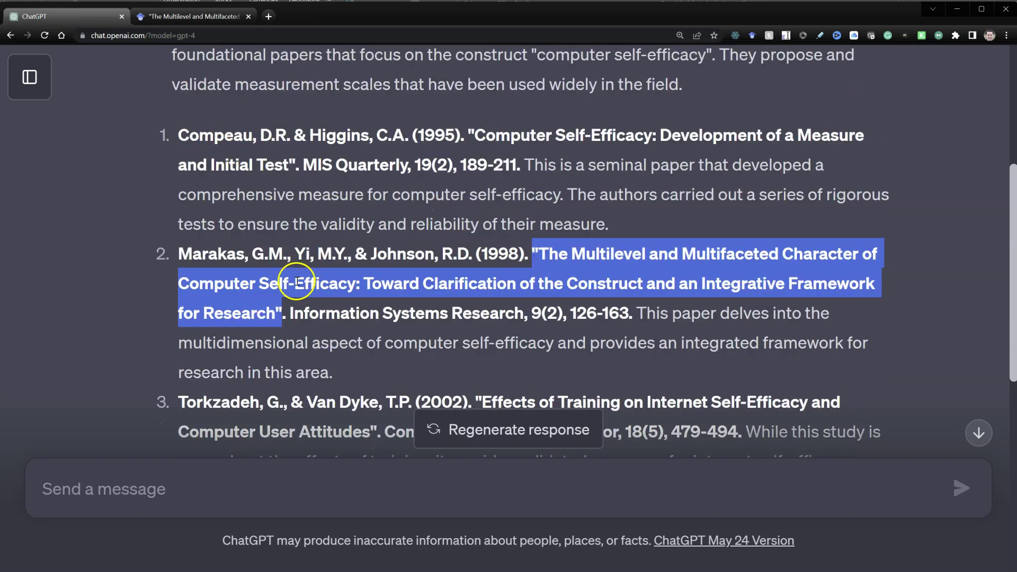
pyautogui.scroll(-4, 257, 349)
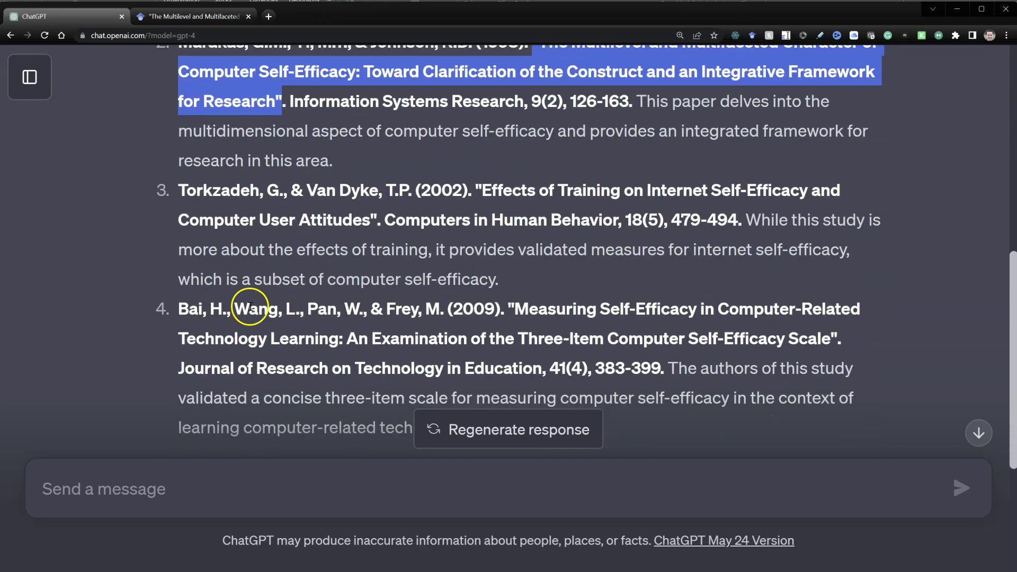
pyautogui.scroll(9, 506, 318)
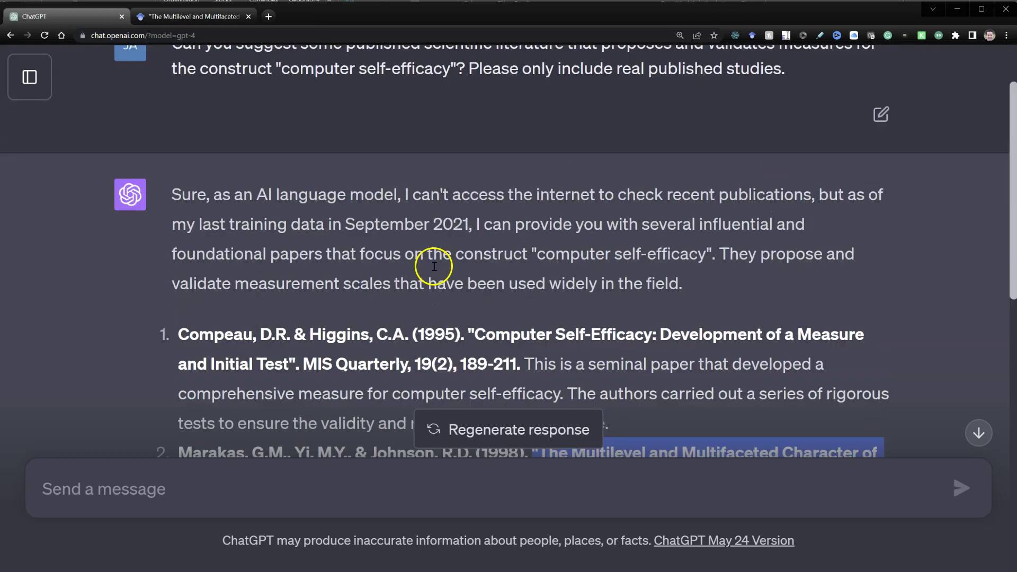
pyautogui.scroll(-3, 436, 258)
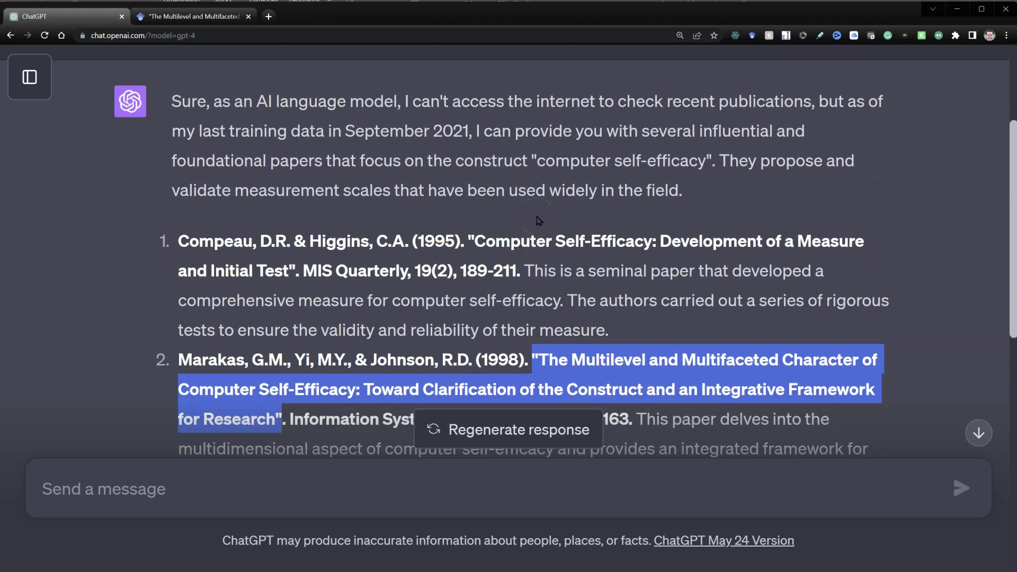
pyautogui.scroll(-4, 431, 211)
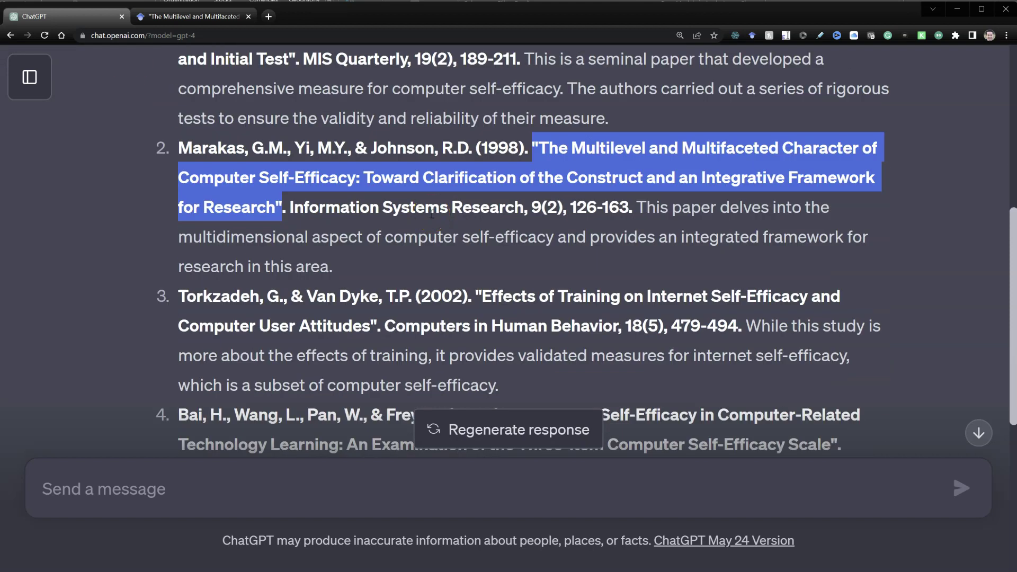
# Step: Ask GPT-4 the follow-up 'How about timeliness of information'
pyautogui.click(394, 489)
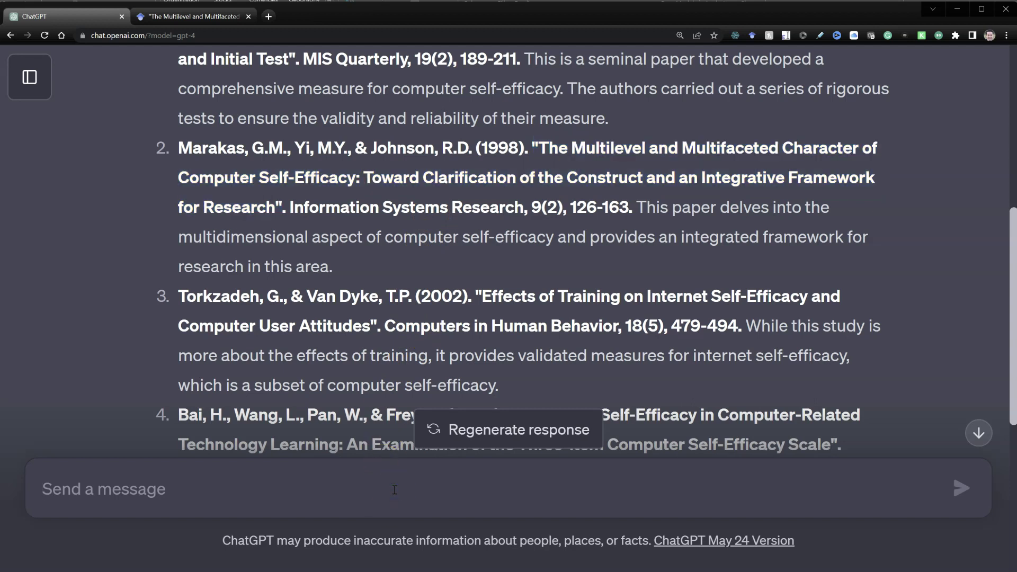
pyautogui.write('How about timeliness')
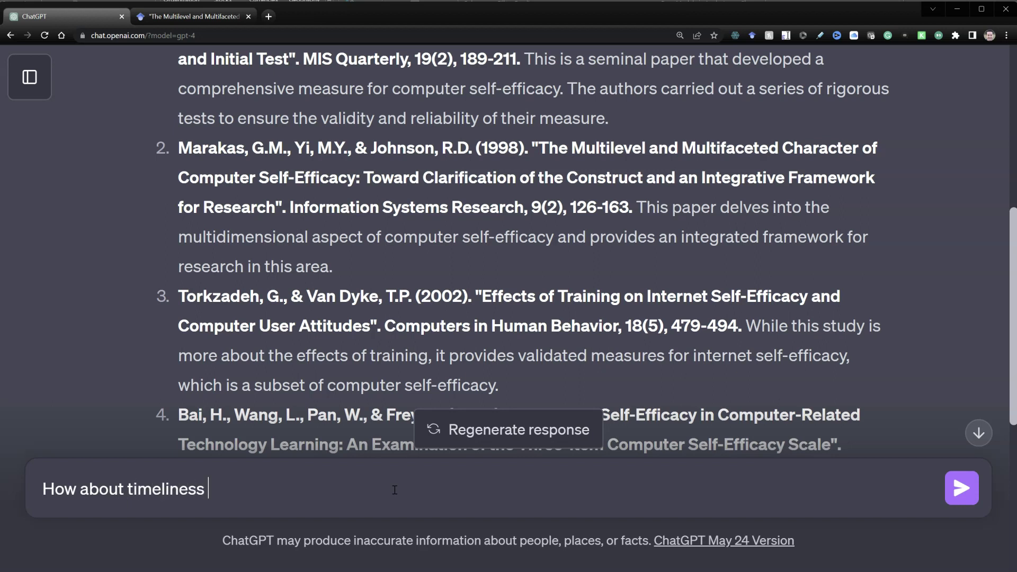
pyautogui.write(' of information?')
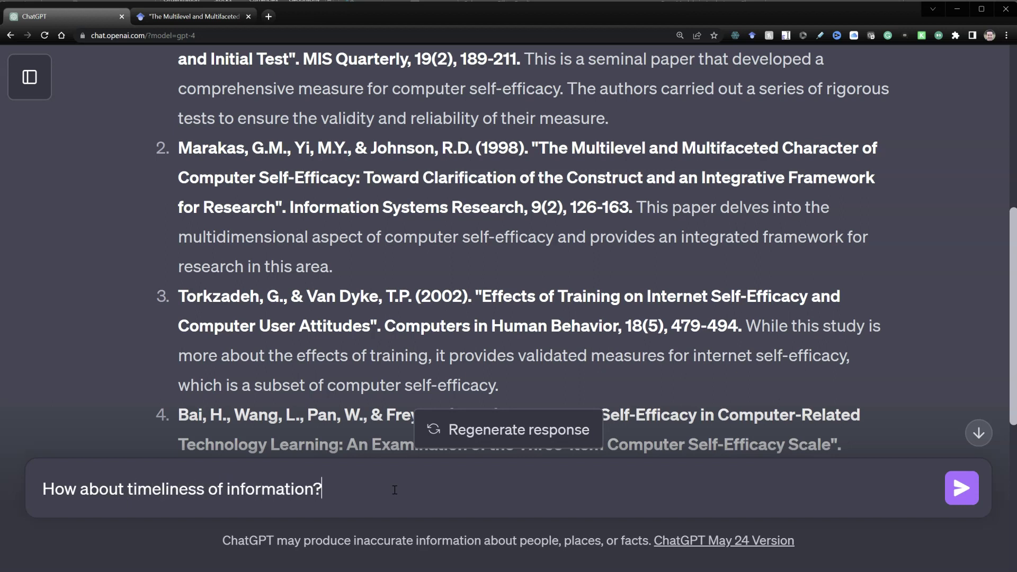
pyautogui.press('Return')
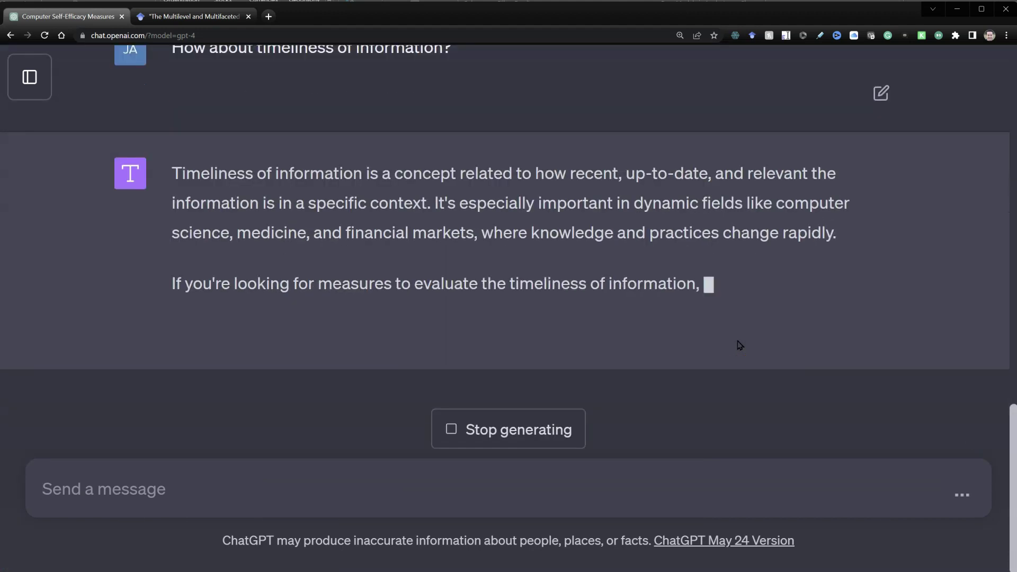
# Step: Read the reply, highlighting the sentence saying no universal metric exists
pyautogui.scroll(1, 736, 343)
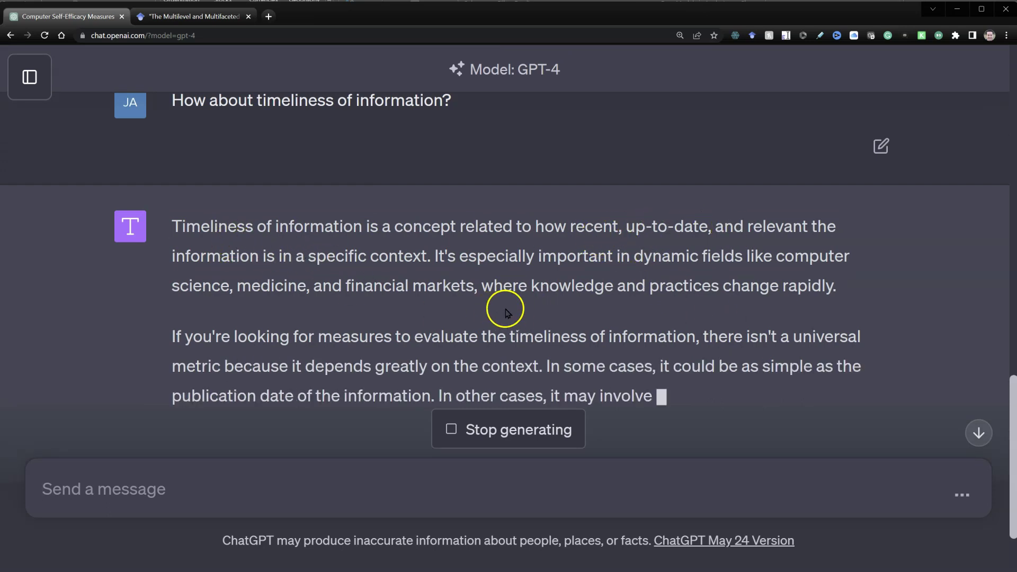
pyautogui.scroll(-2, 501, 312)
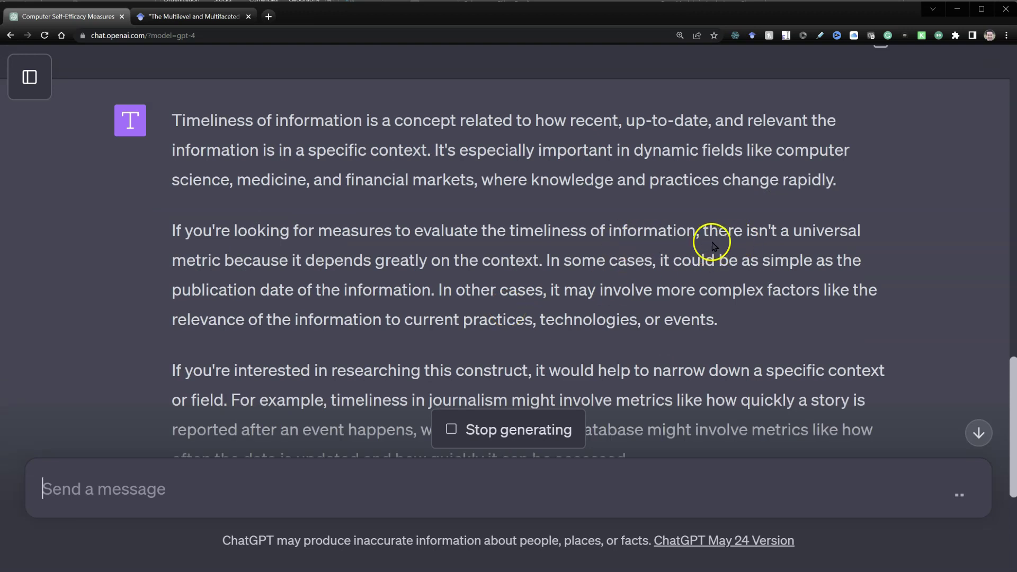
pyautogui.moveTo(703, 230); pyautogui.dragTo(700, 259)
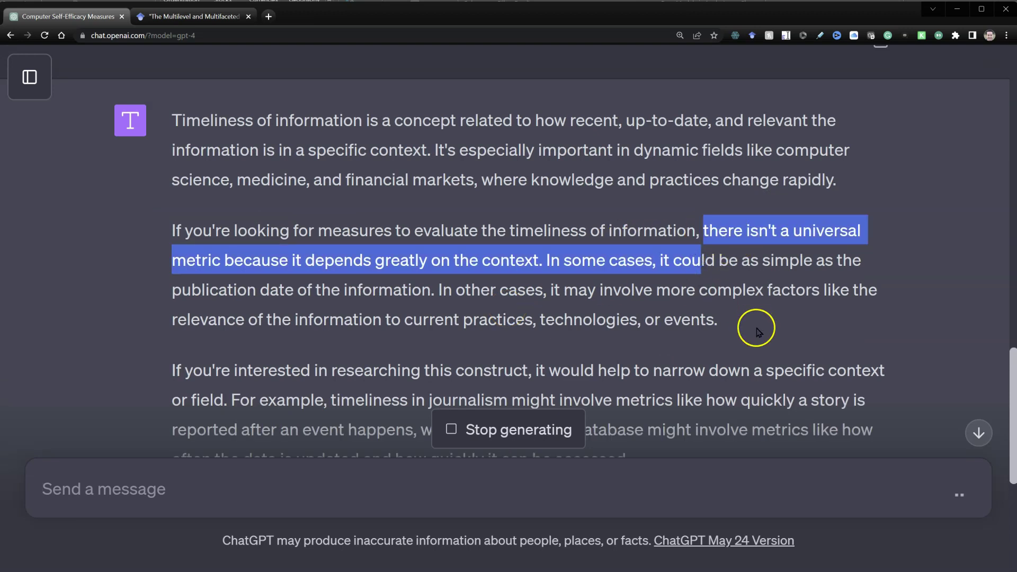
pyautogui.scroll(-5, 629, 279)
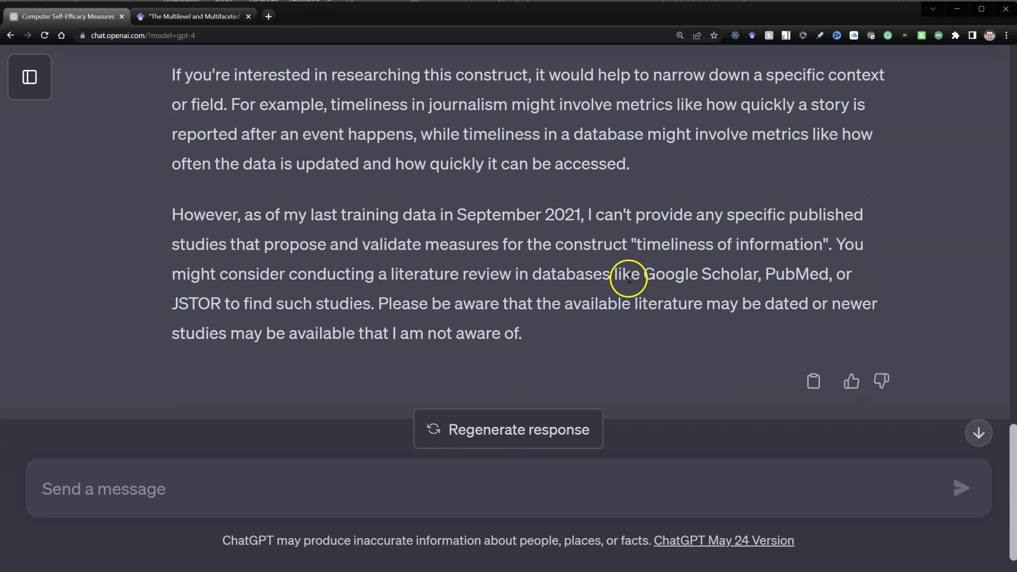
pyautogui.scroll(-1, 628, 279)
pyautogui.click(529, 492)
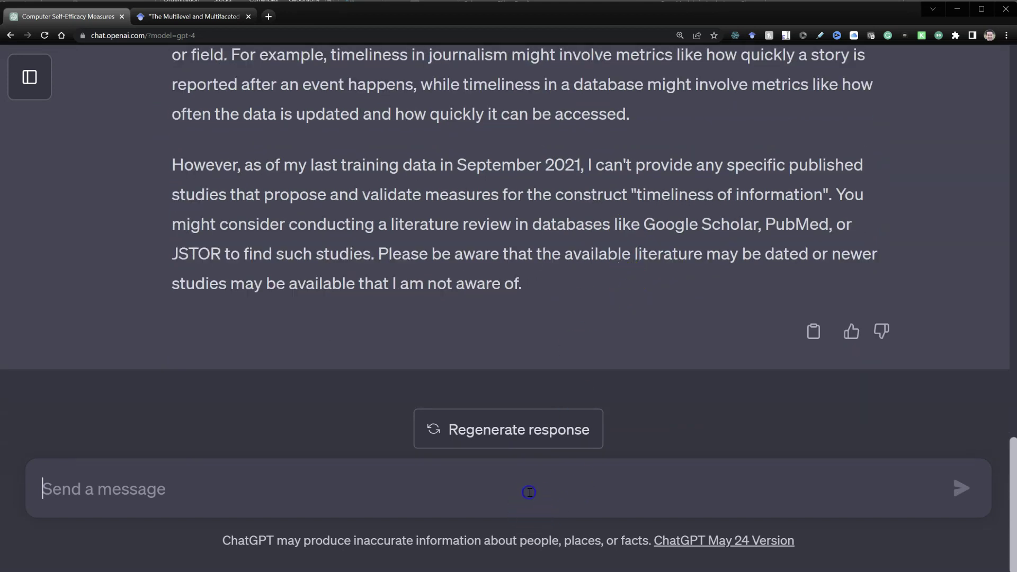
# Step: Ask for published studies validating timeliness-of-information measures and select the Beyond Accuracy title
pyautogui.write('Are there any published studi')
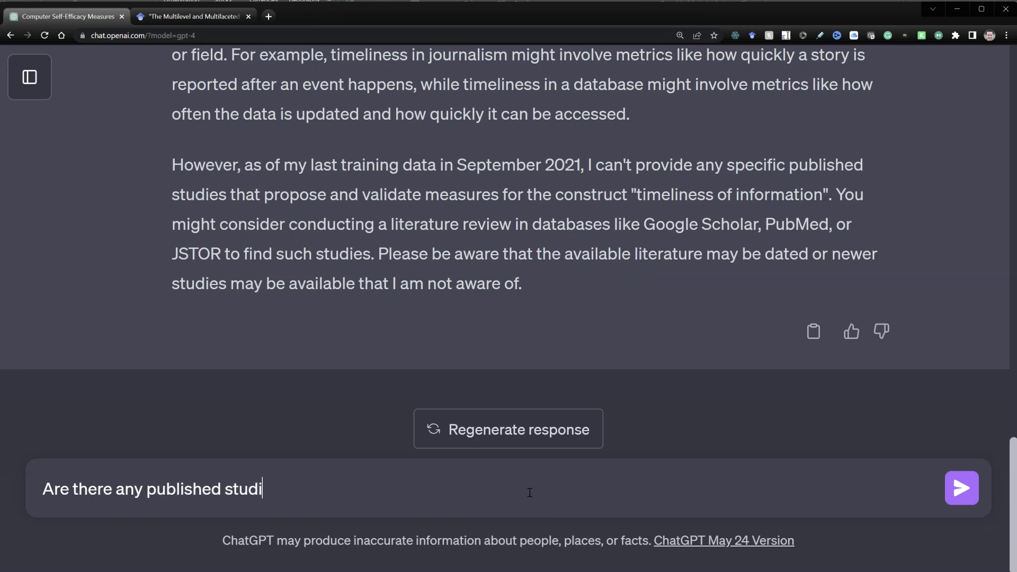
pyautogui.write('es that propose and ')
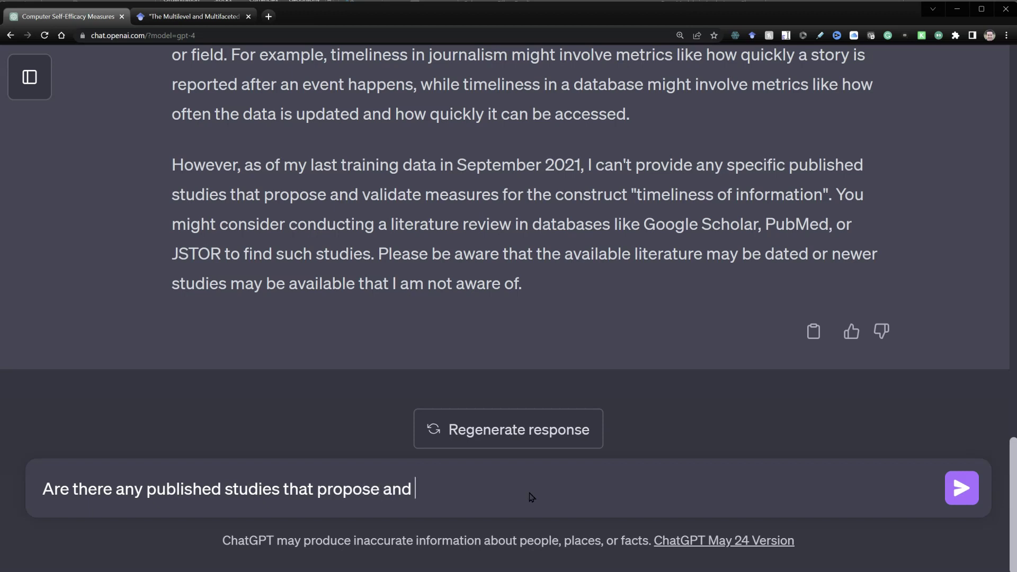
pyautogui.write('validate measures ')
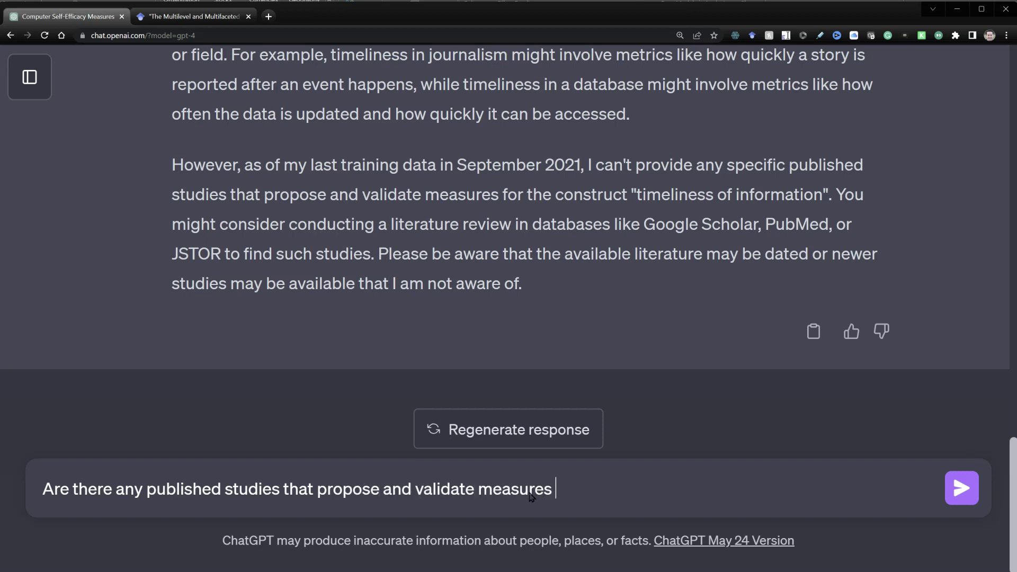
pyautogui.write('for timeline')
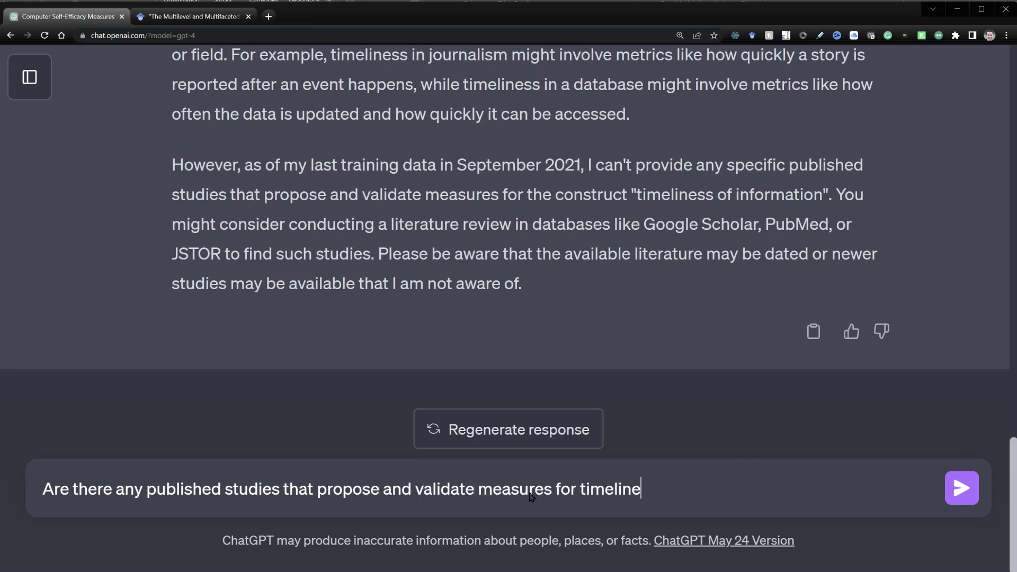
pyautogui.write('ss of information')
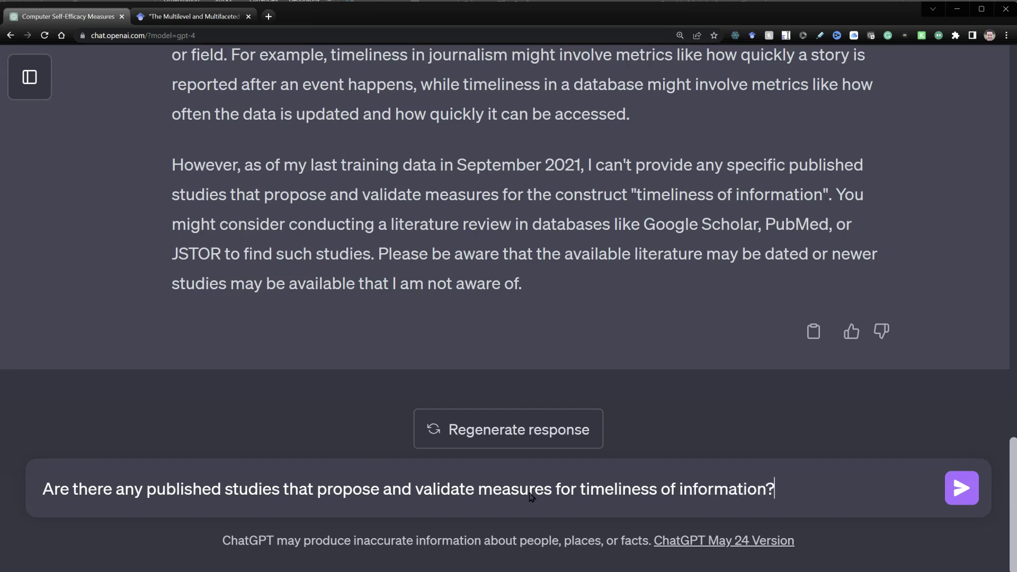
pyautogui.write('?')
pyautogui.press('Return')
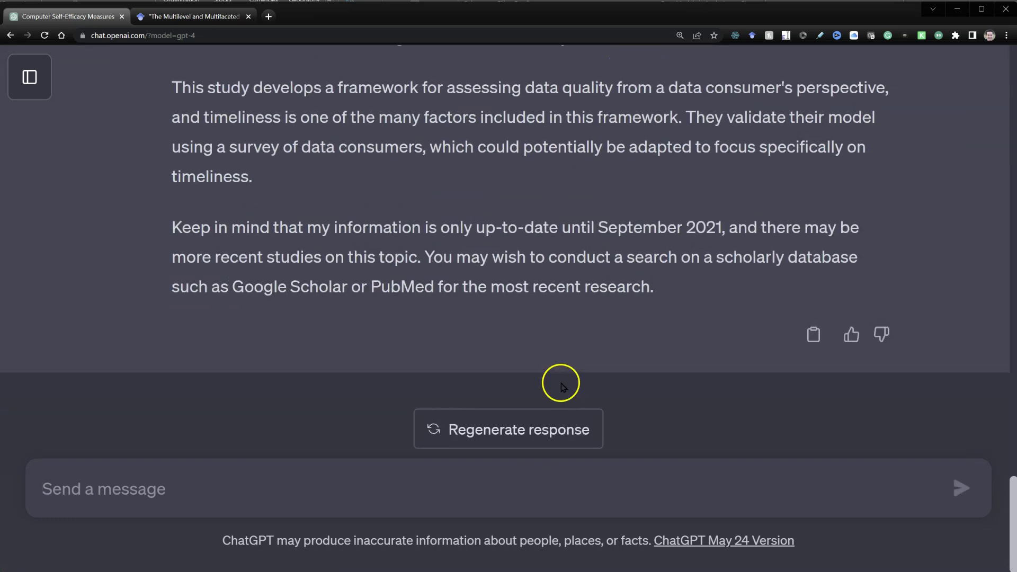
pyautogui.scroll(5, 562, 387)
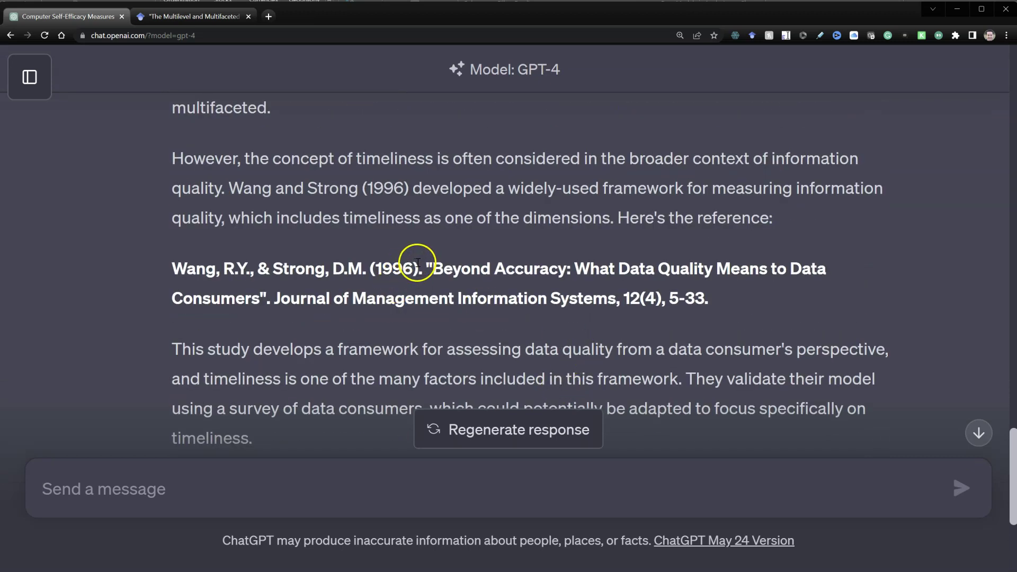
pyautogui.moveTo(427, 267); pyautogui.dragTo(704, 295)
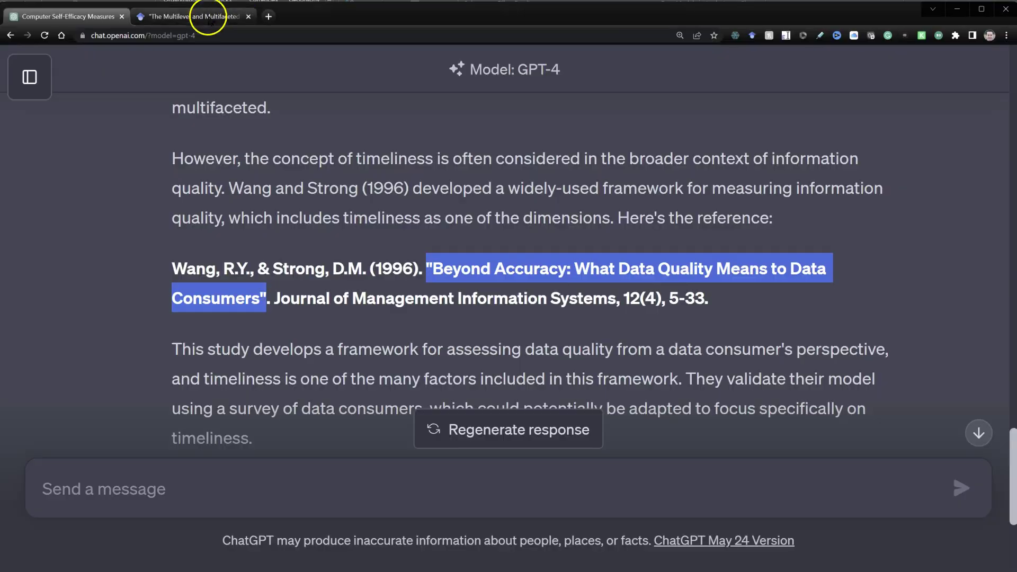
# Step: Search Google Scholar for 'Beyond Accuracy', confirming Wang & Strong 1996, then return to ChatGPT
pyautogui.click(199, 18)
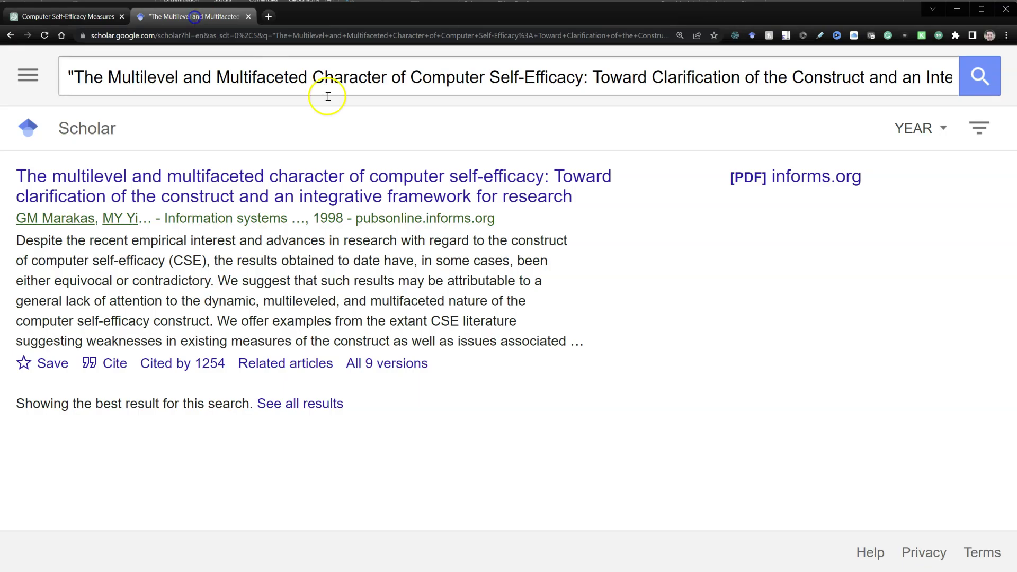
pyautogui.click(353, 84)
pyautogui.hotkey('ctrl', 'a')
pyautogui.write('"Beyond Accuracy: What Data Quality Means to Data Consumers"')
pyautogui.press('Return')
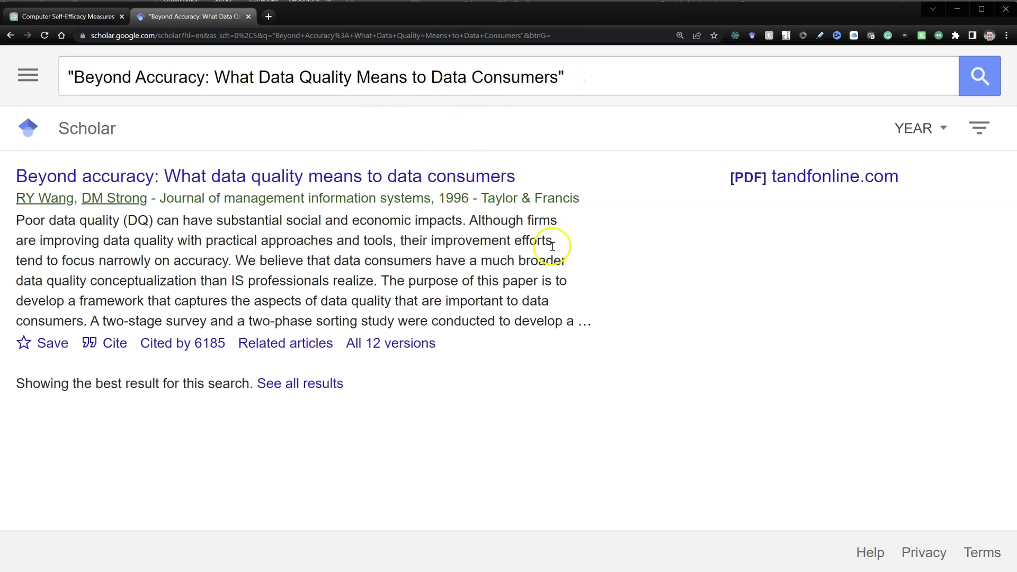
pyautogui.click(72, 17)
# Step: Ask GPT-4 for employee autonomy's dimensions and studies that proposed and validated their measures
pyautogui.scroll(-1, 636, 265)
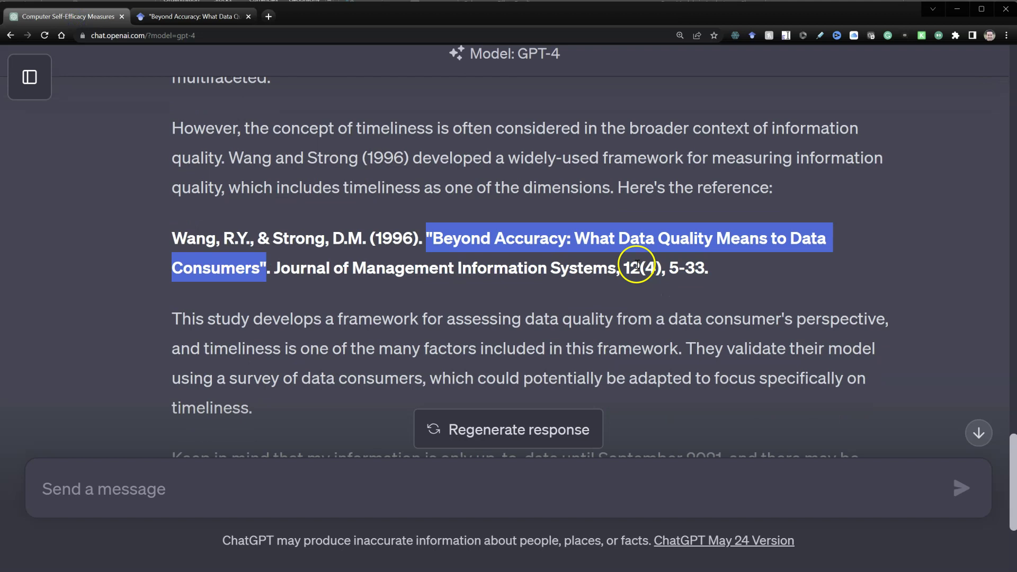
pyautogui.scroll(-4, 636, 265)
pyautogui.click(368, 496)
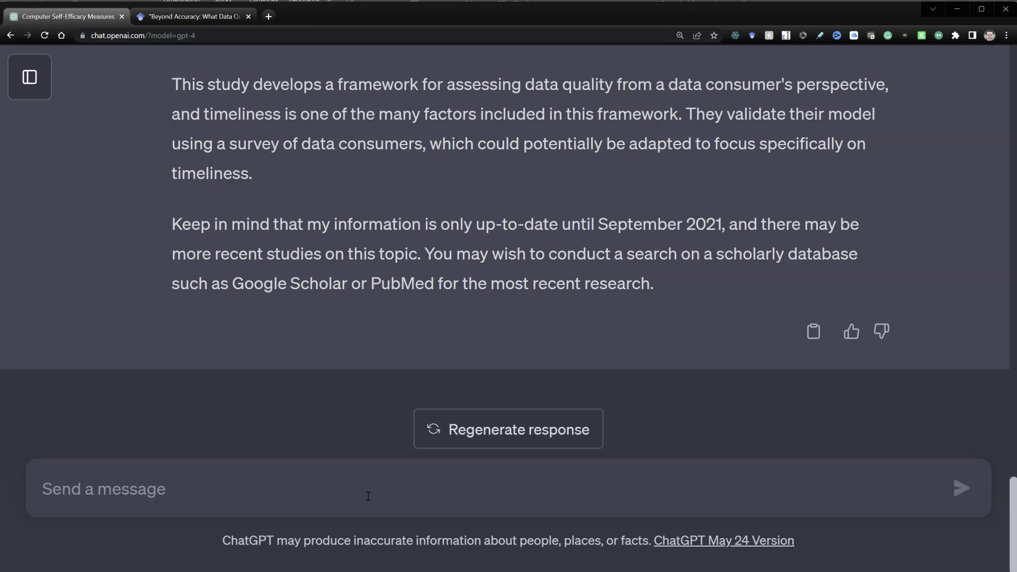
pyautogui.write('What are the dimensions ')
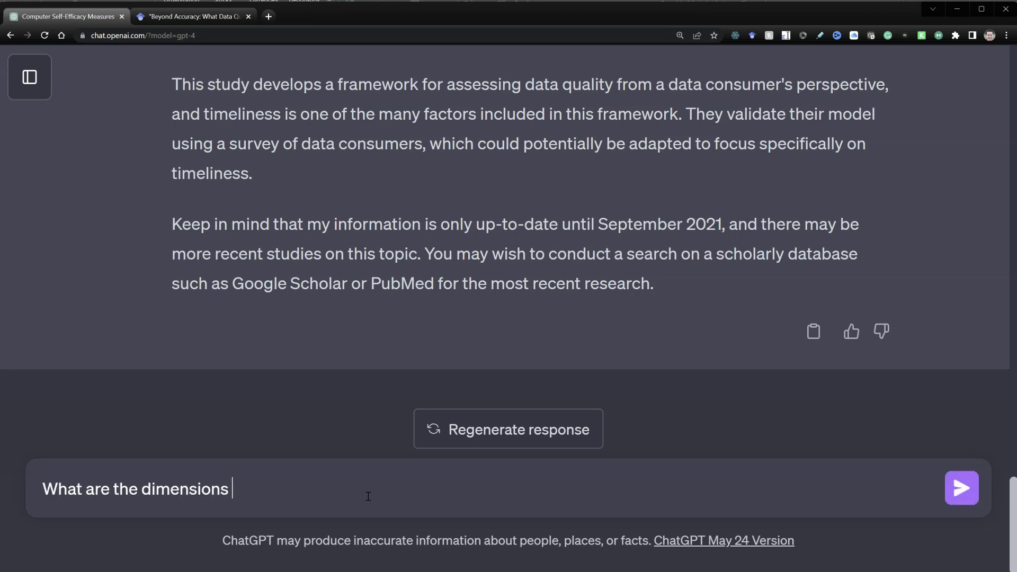
pyautogui.write('of a')
pyautogui.press('BackSpace')
pyautogui.write('employee')
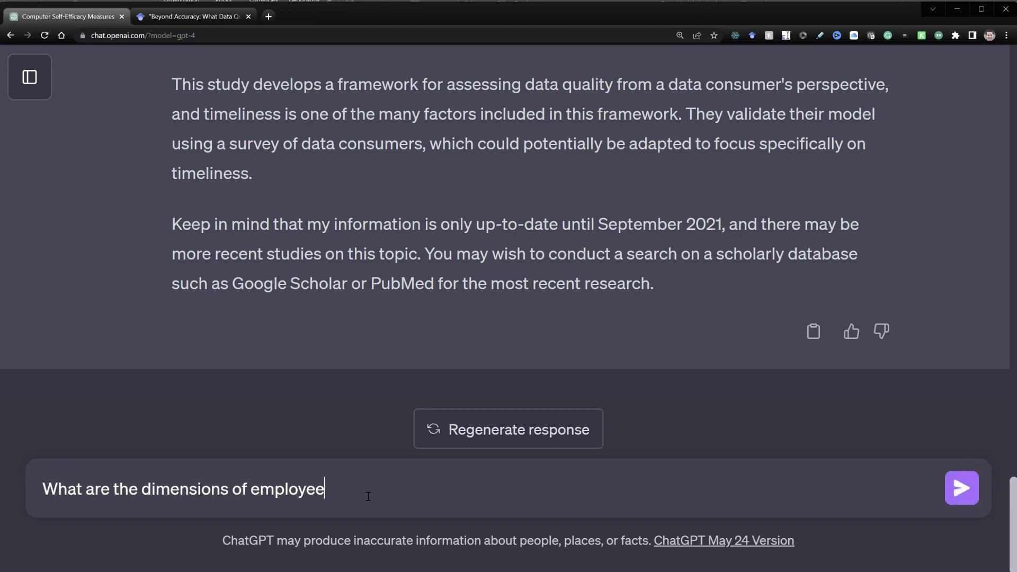
pyautogui.write(' autonomy and w')
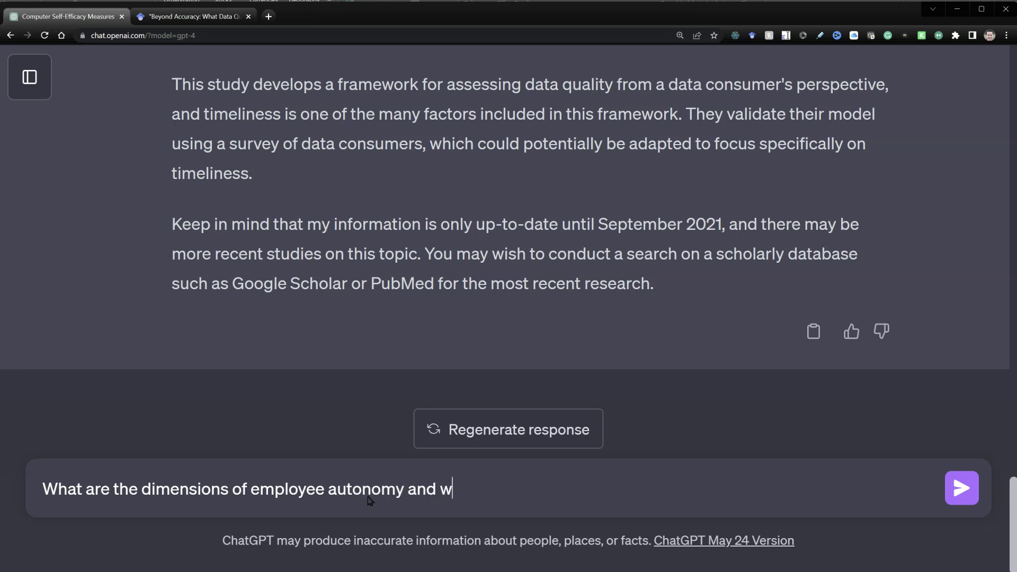
pyautogui.write('hat studies have p')
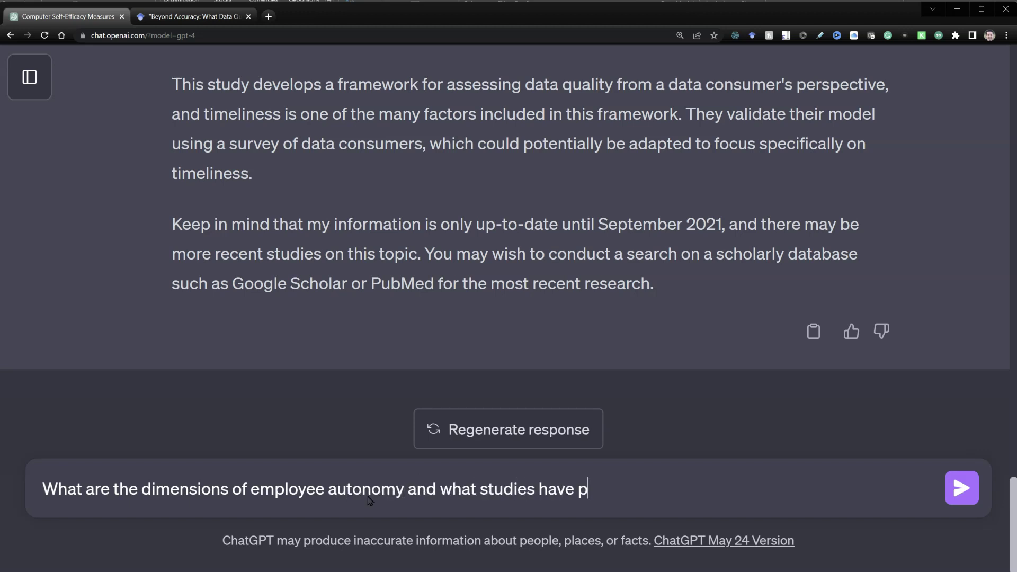
pyautogui.write('roposed measures and validated')
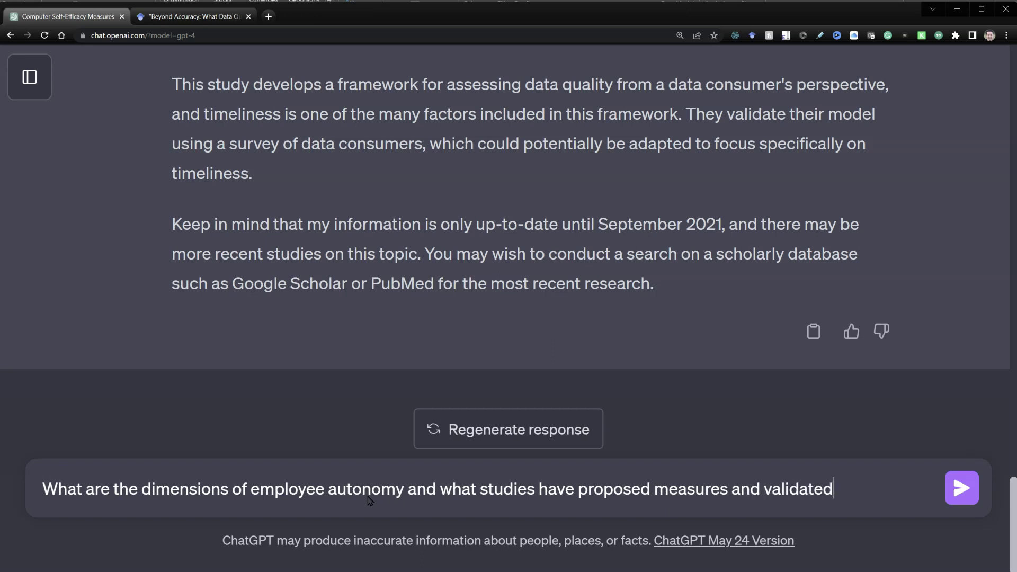
pyautogui.write(' them for these dim')
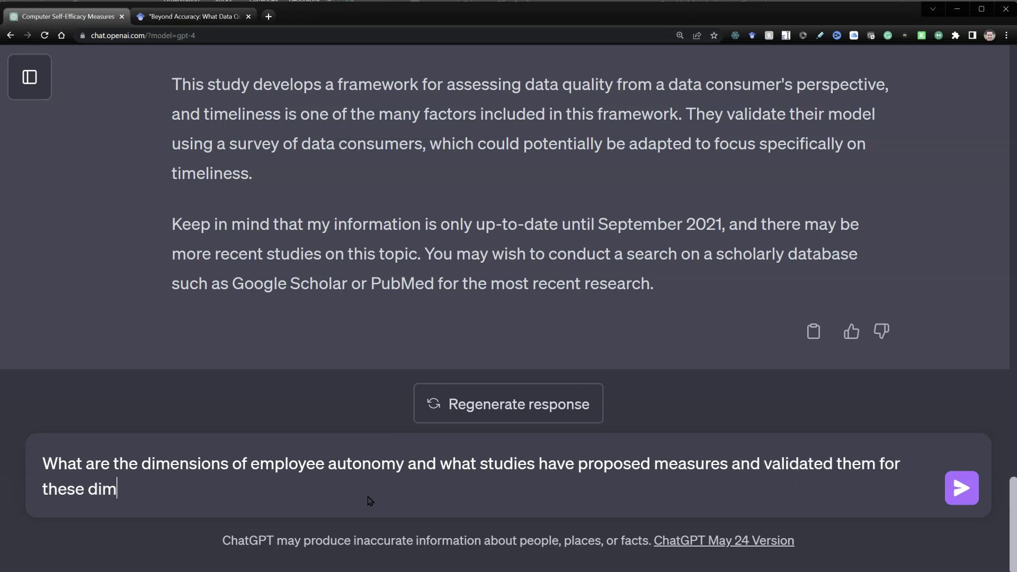
pyautogui.write('ensions?')
pyautogui.press('Return')
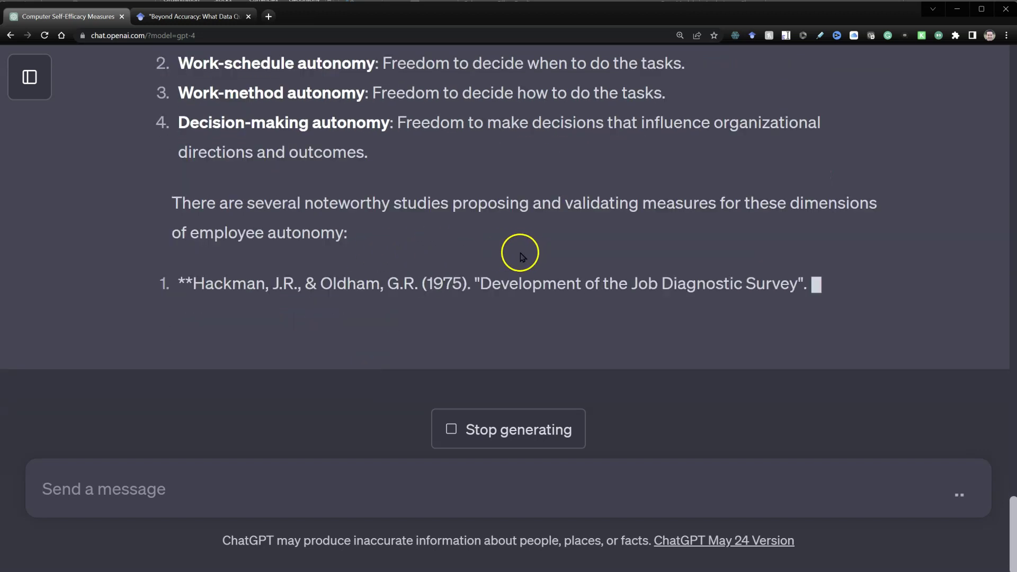
# Step: Review the finished autonomy reply and select item 3's Perceived Control by Employees title
pyautogui.scroll(3, 425, 217)
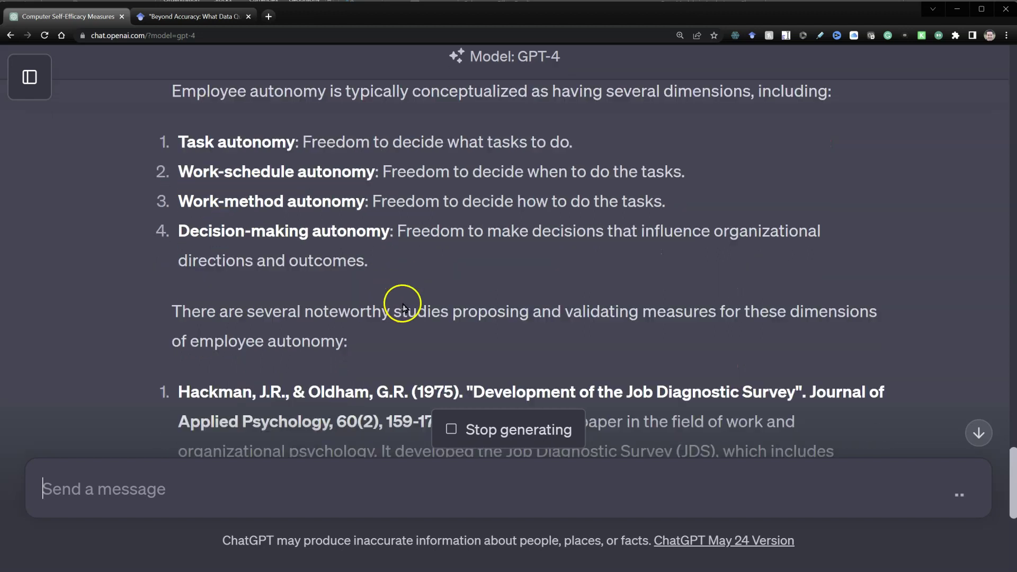
pyautogui.scroll(-5, 399, 299)
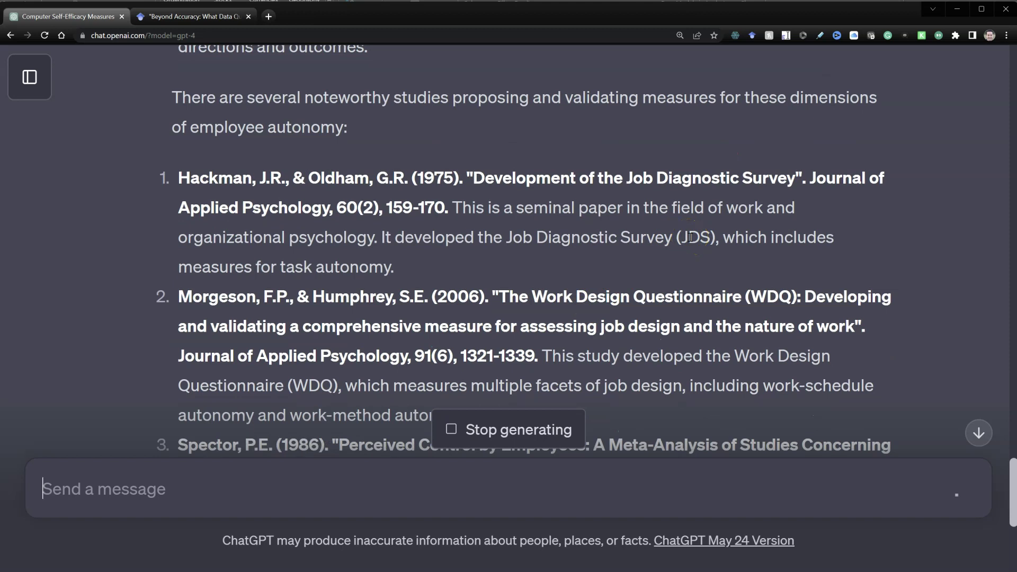
pyautogui.click(678, 240)
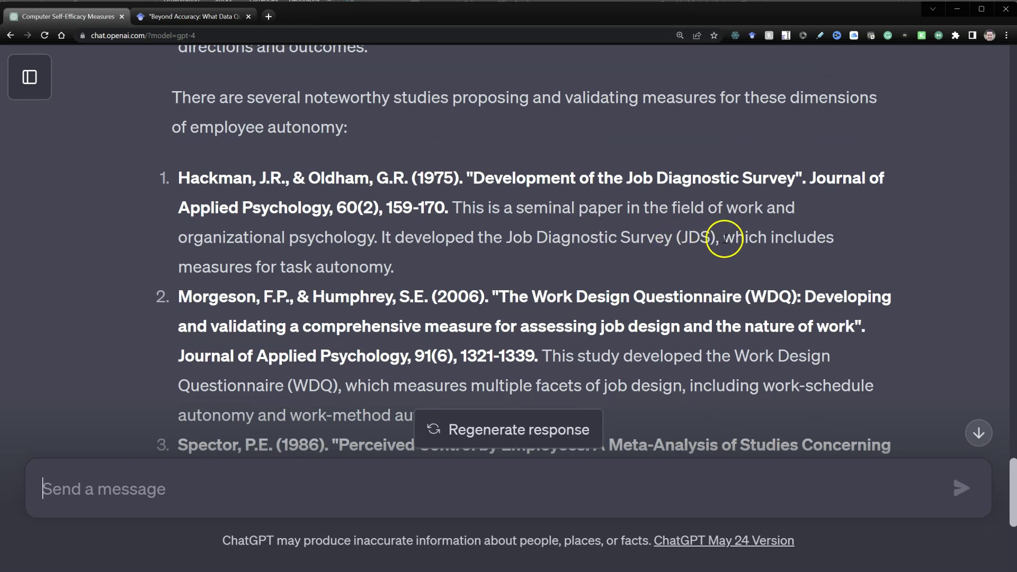
pyautogui.scroll(-2, 439, 265)
pyautogui.scroll(-2, 439, 265)
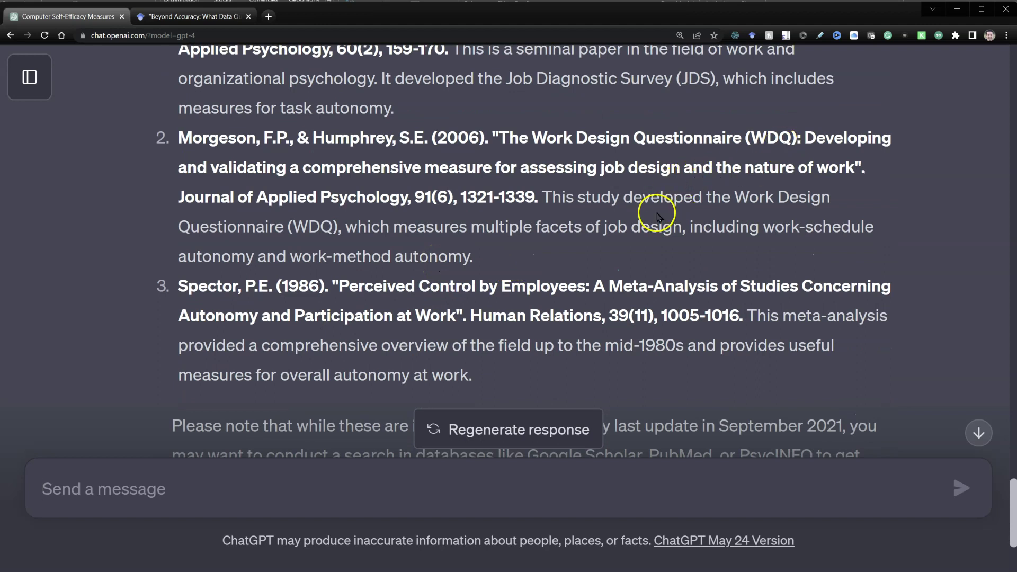
pyautogui.moveTo(364, 229); pyautogui.dragTo(470, 253)
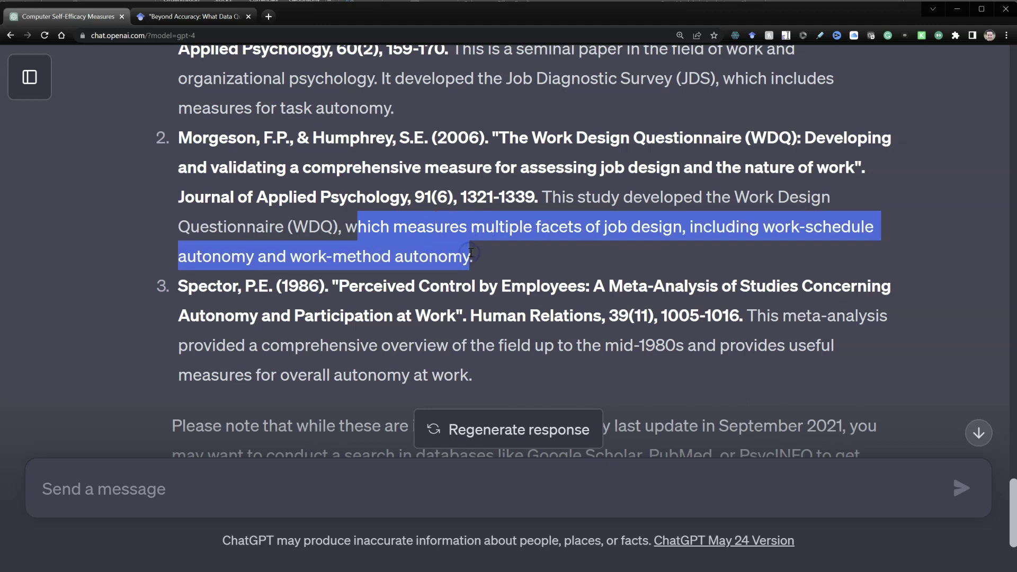
pyautogui.scroll(-2, 595, 257)
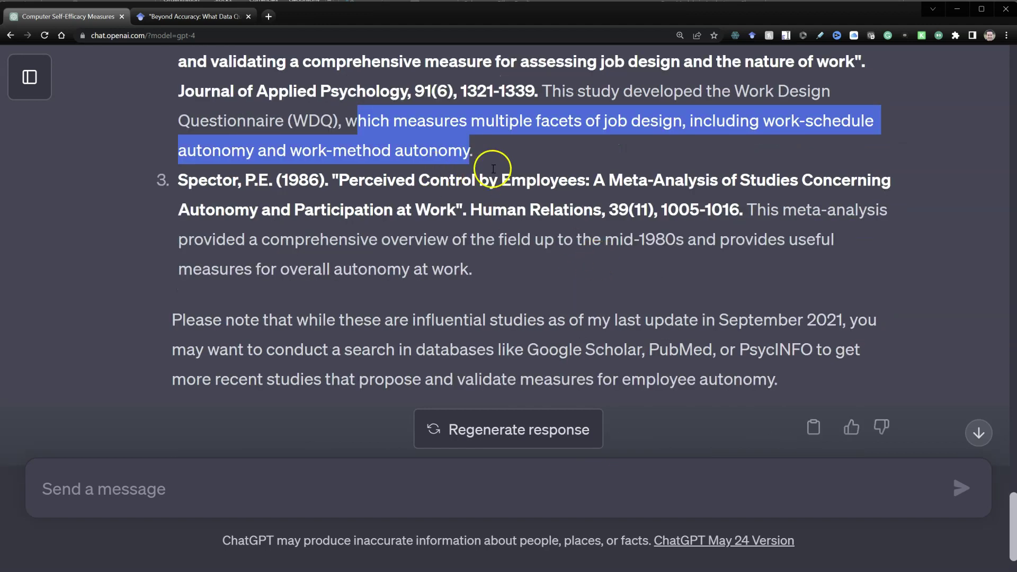
pyautogui.click(477, 186)
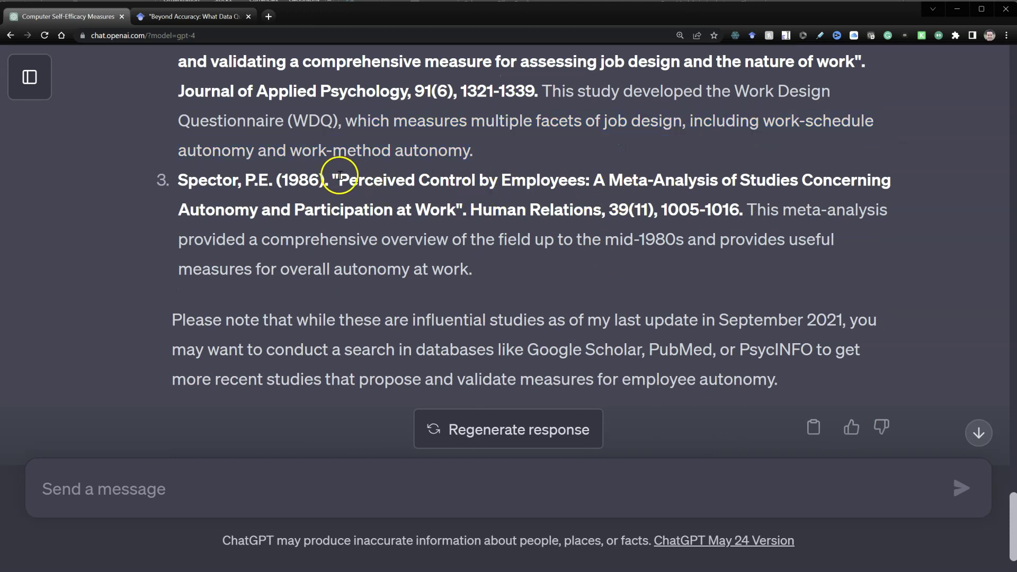
pyautogui.moveTo(339, 175); pyautogui.dragTo(464, 210)
pyautogui.hotkey('ctrl', 'c')
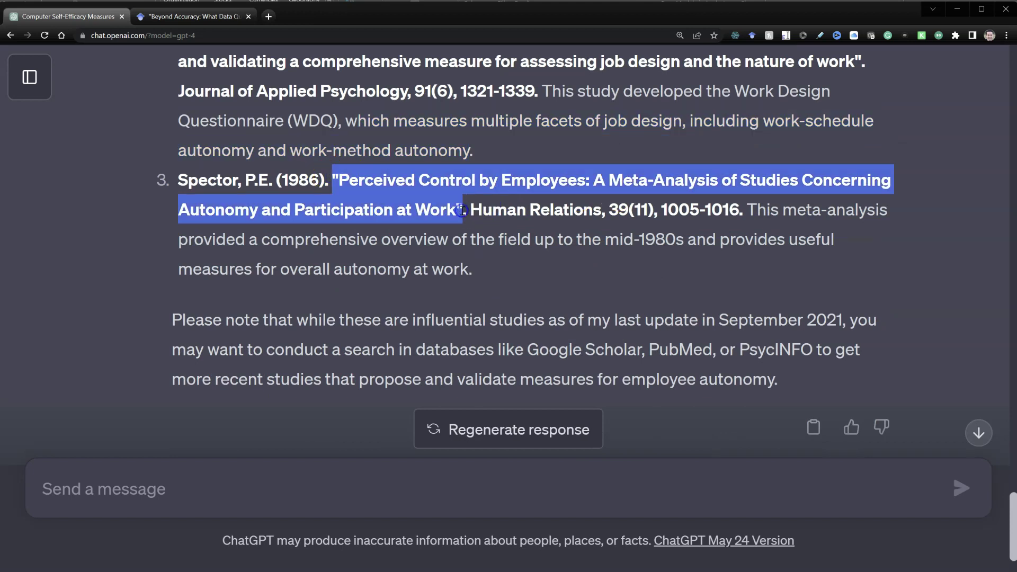
# Step: Search Scholar for that title, confirming Spector's 1986 meta-analysis, then return to ChatGPT
pyautogui.click(215, 16)
pyautogui.click(309, 71)
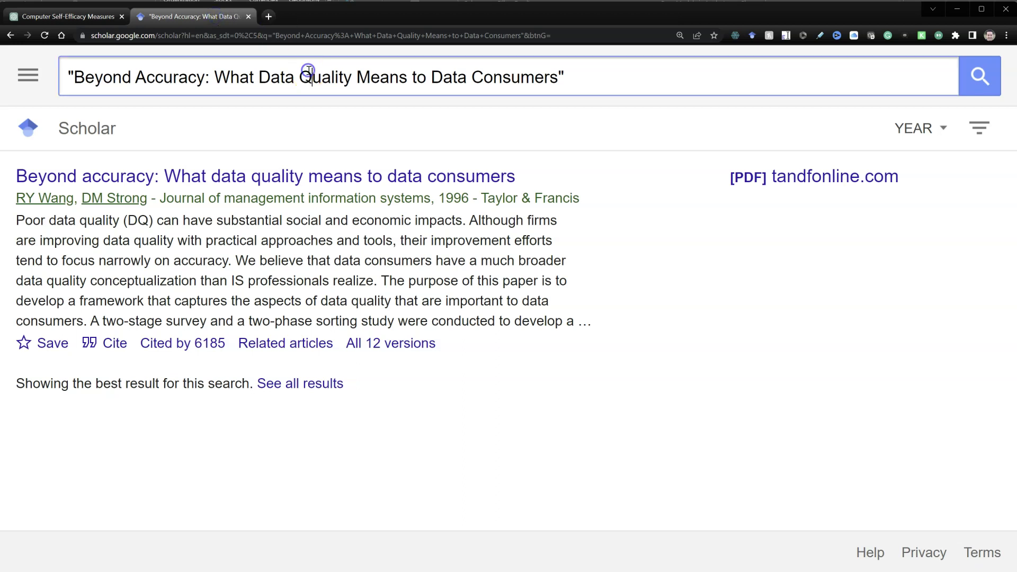
pyautogui.hotkey('ctrl', 'a')
pyautogui.hotkey('ctrl', 'v')
pyautogui.press('Return')
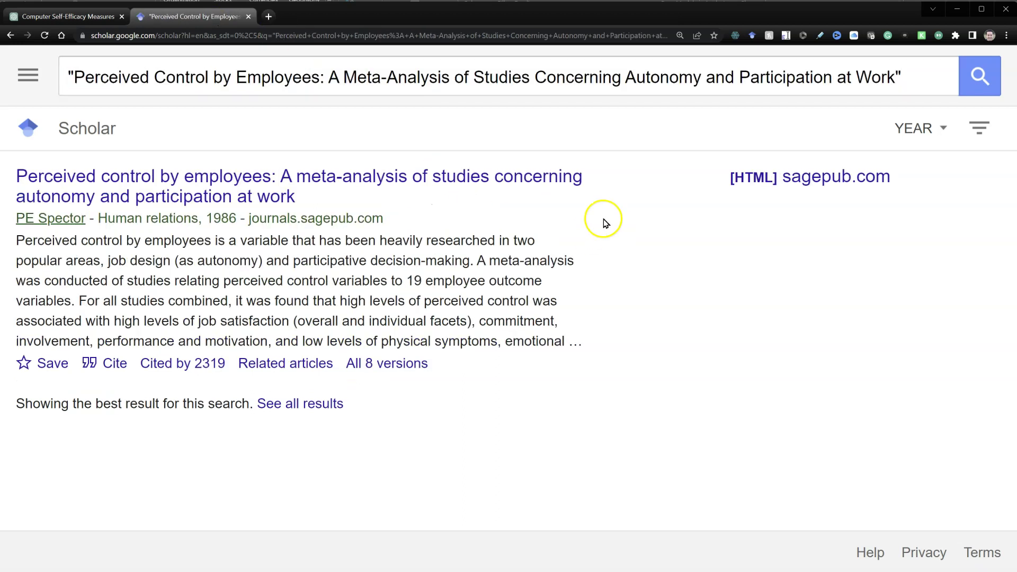
pyautogui.click(71, 16)
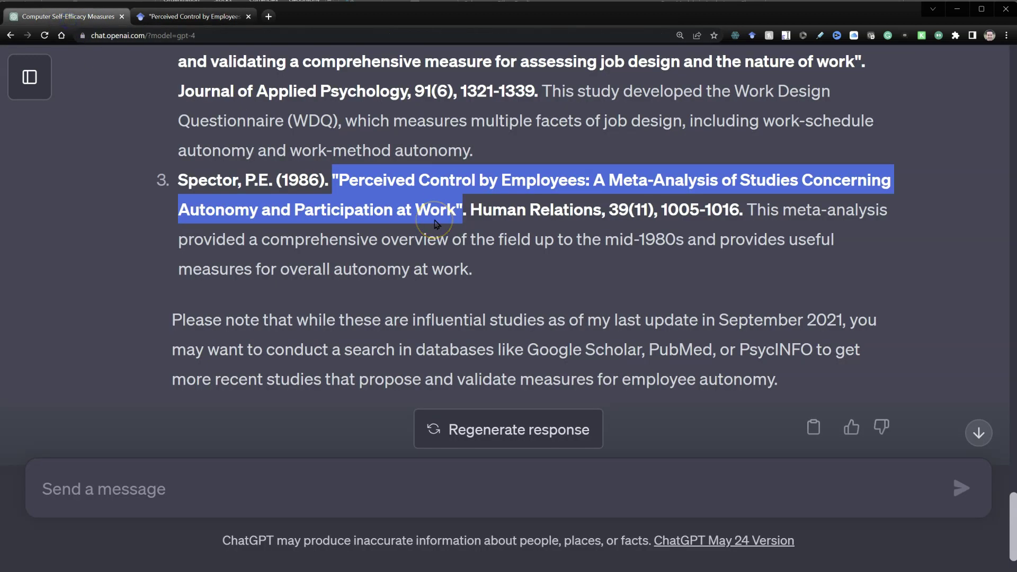